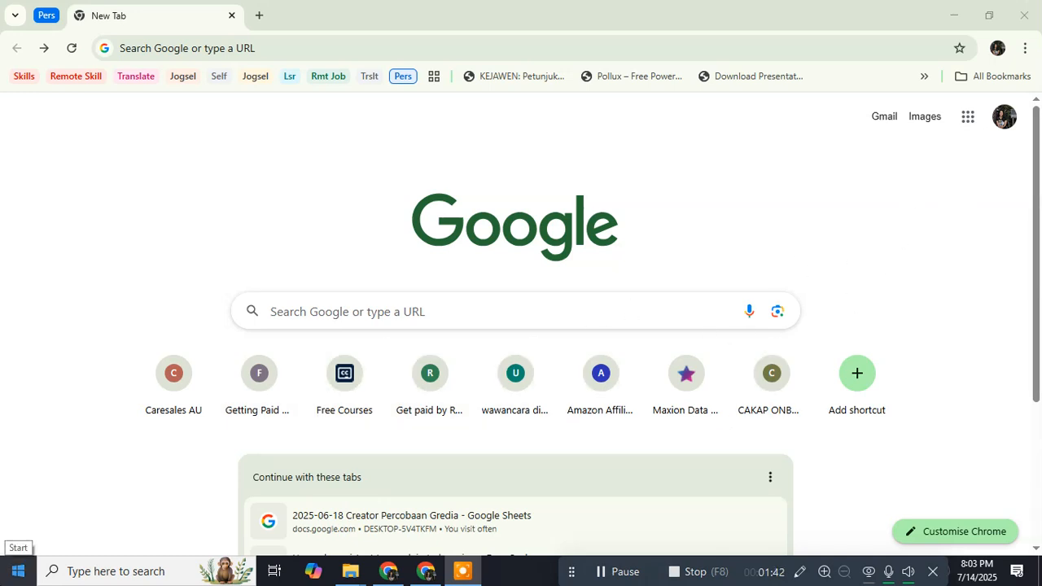
Step: Launch Google Meet from the Google apps launcher in the current tab
left_click(969, 123)
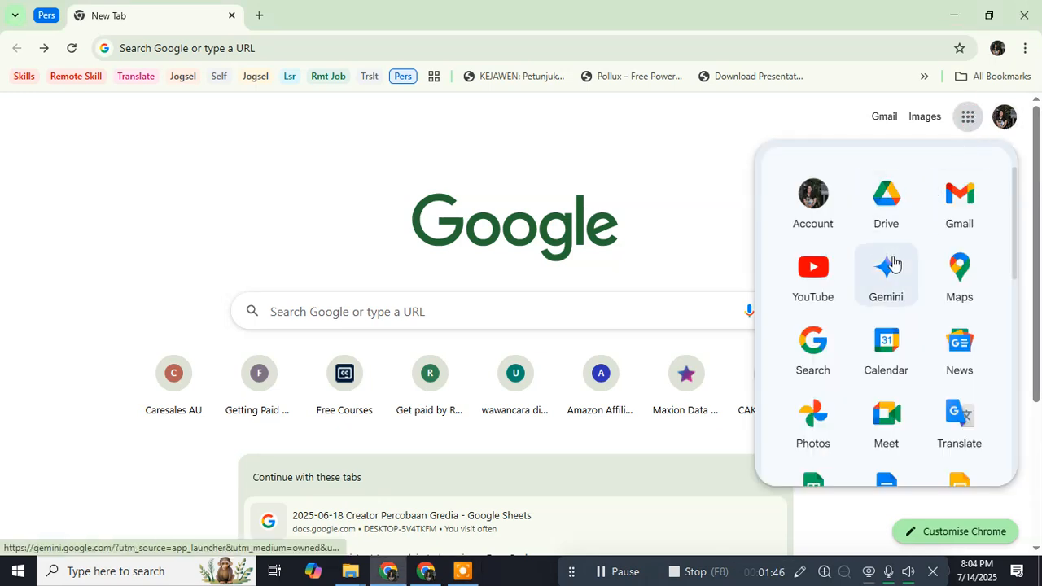
scroll(893, 280, "down", 1)
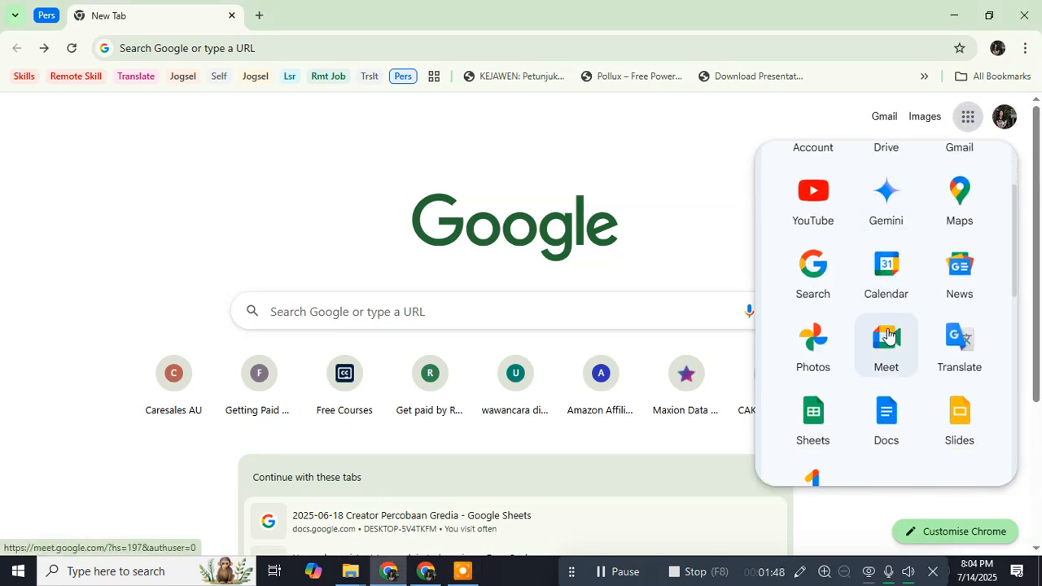
scroll(890, 310, "down", 1)
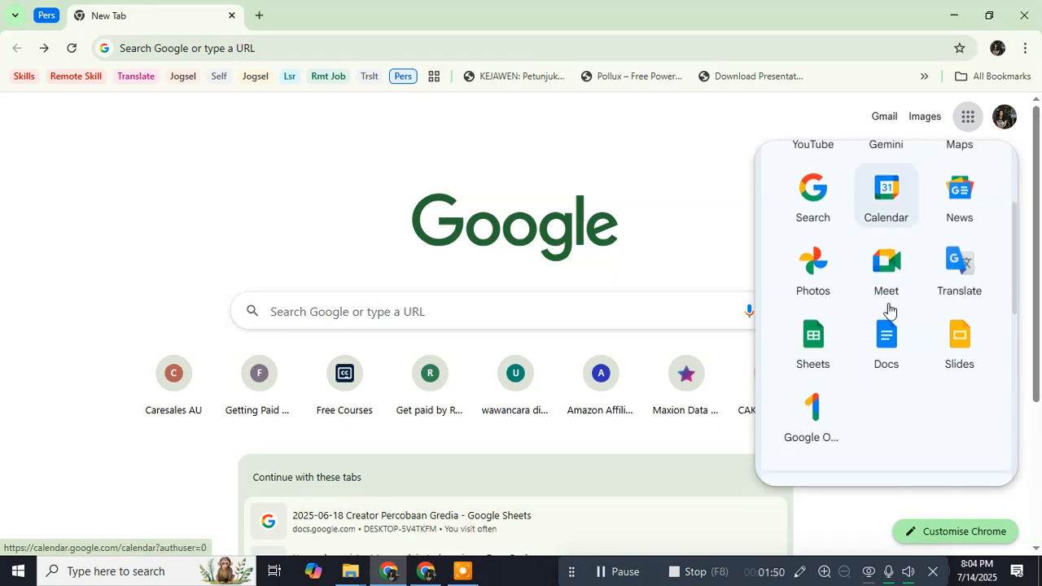
left_click(885, 277)
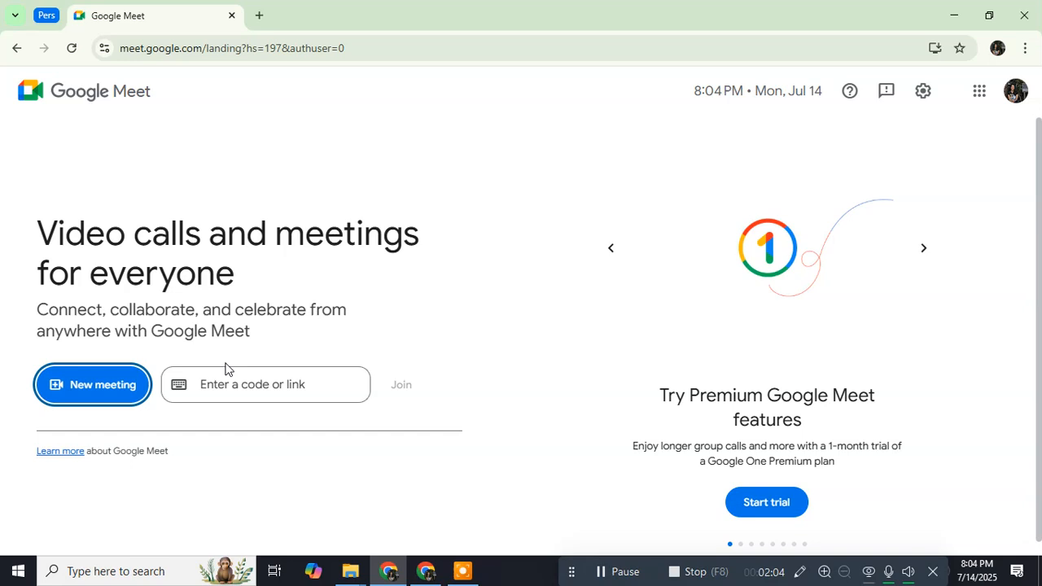
Step: Start an instant meeting from Meet's New meeting menu
left_click(244, 392)
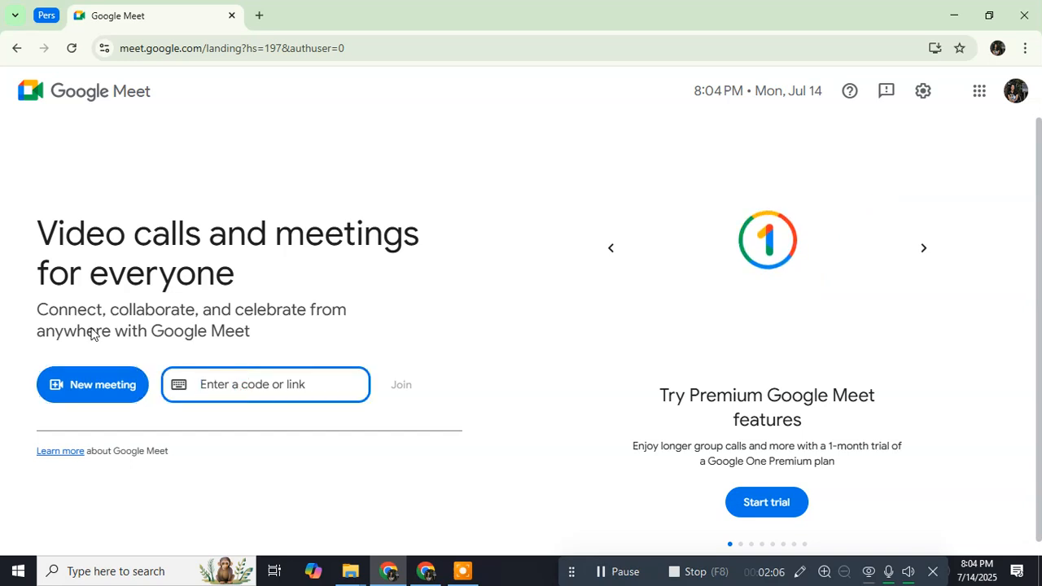
left_click(22, 241)
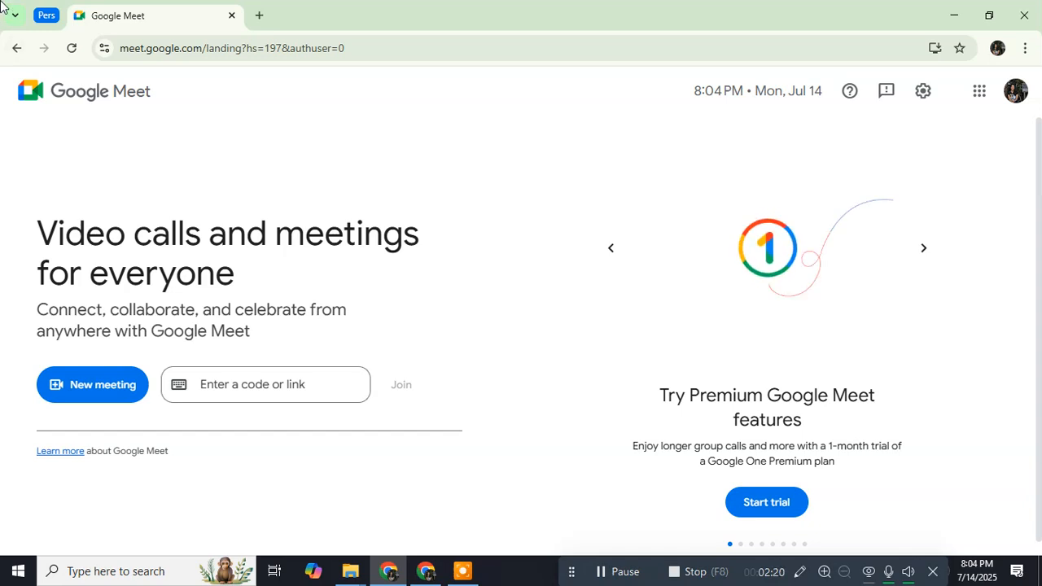
left_click(85, 382)
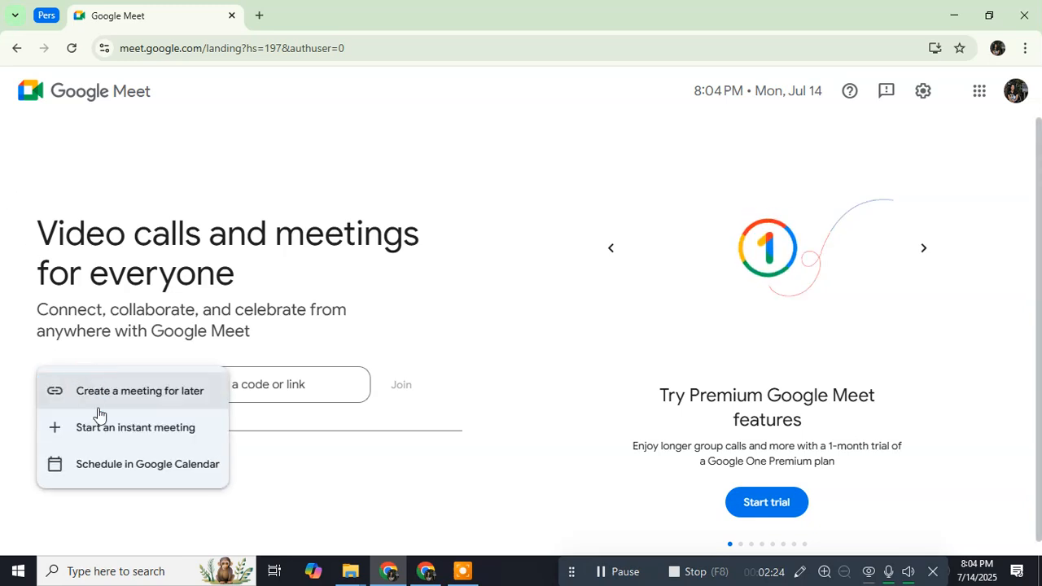
left_click(136, 436)
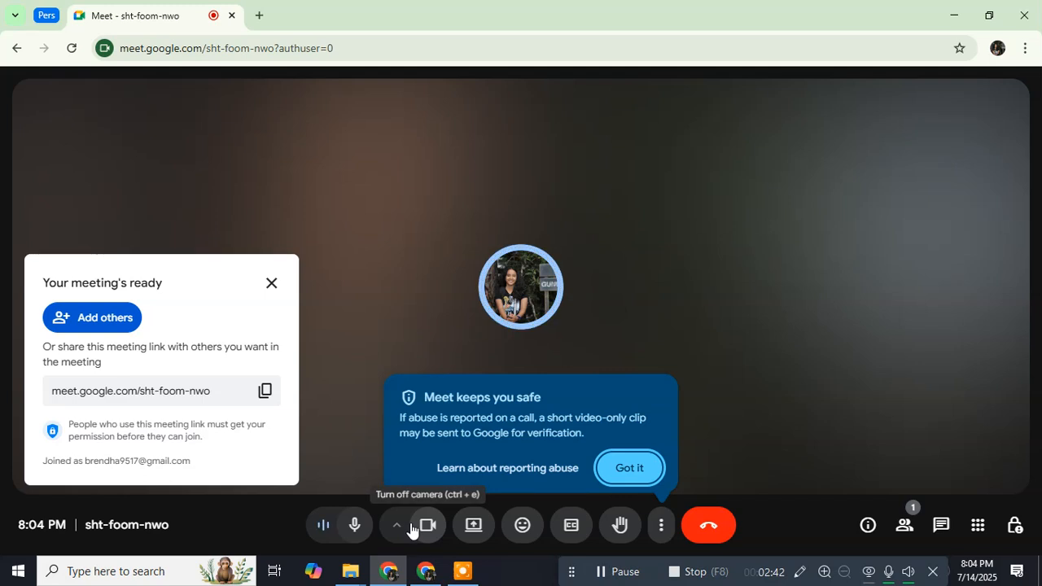
Step: Turn off the camera, mute the microphone and select the meeting's web address
left_click(413, 529)
left_click(354, 527)
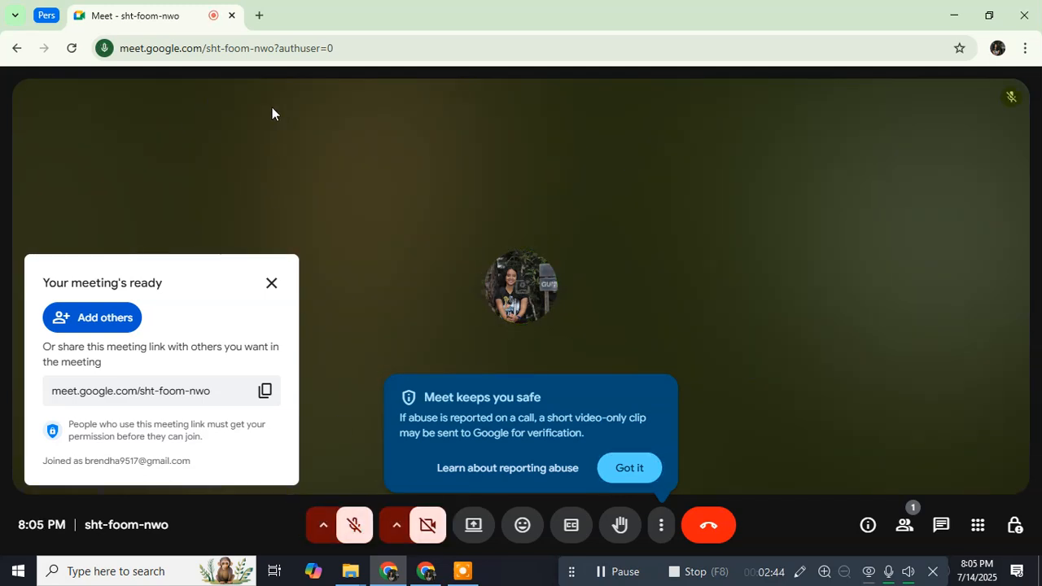
left_click(277, 47)
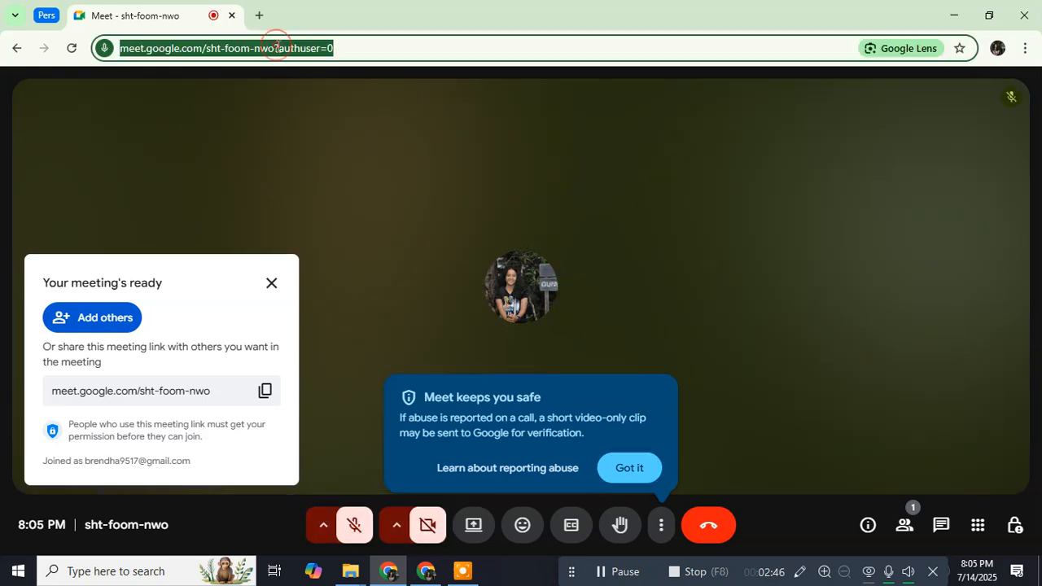
Step: Switch the meeting access type to Open in Host controls, then leave the call
left_click(1015, 525)
scroll(904, 342, "down", 5)
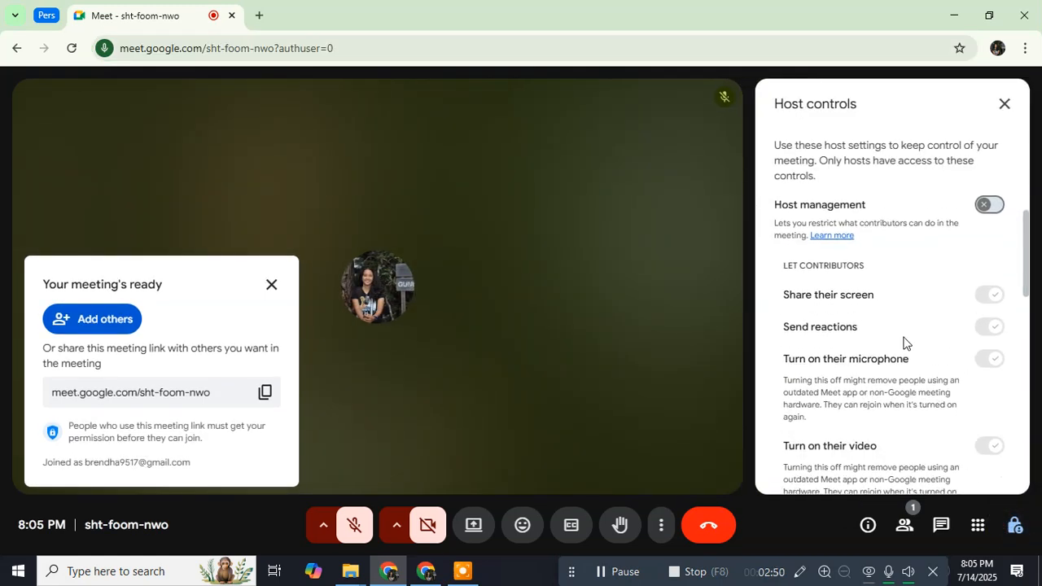
scroll(902, 334, "down", 1)
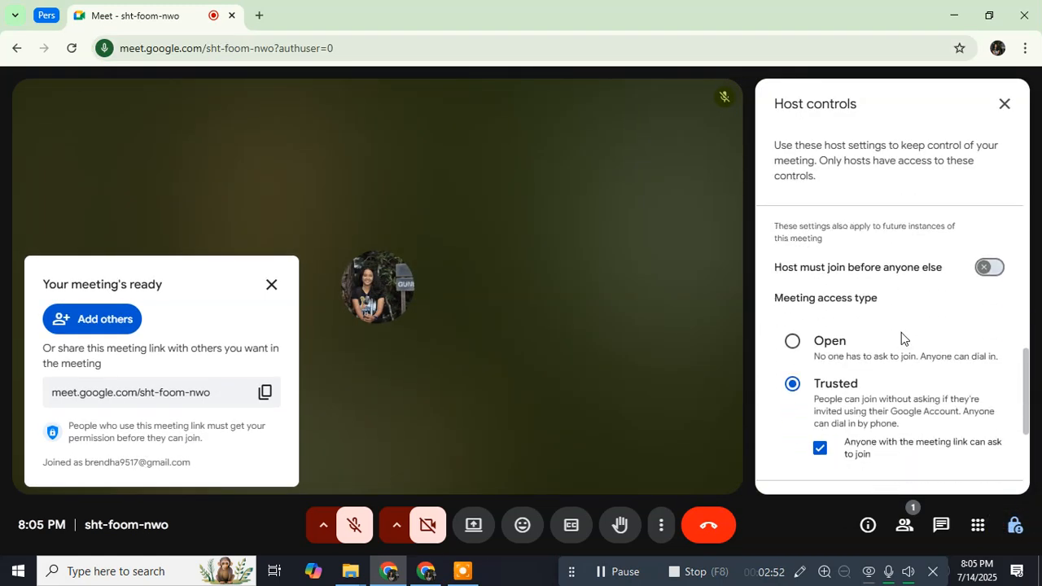
scroll(838, 285, "down", 1)
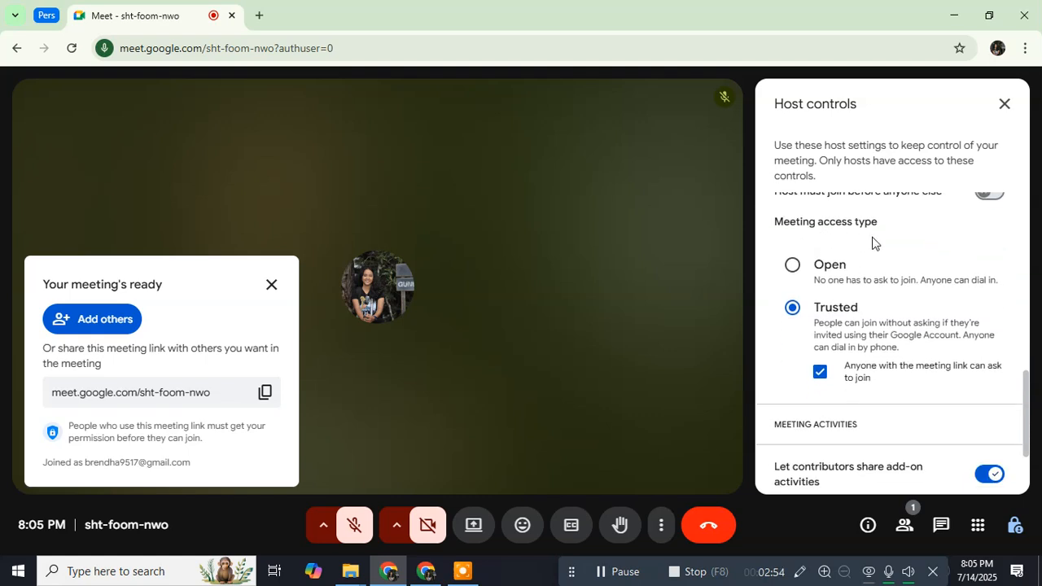
left_click(794, 266)
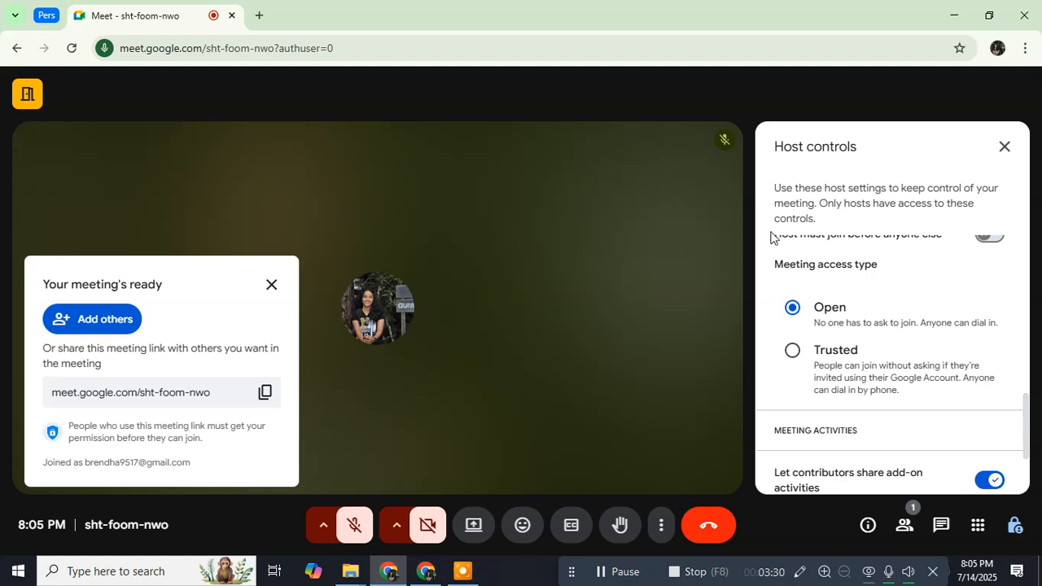
left_click(1010, 162)
left_click(18, 48)
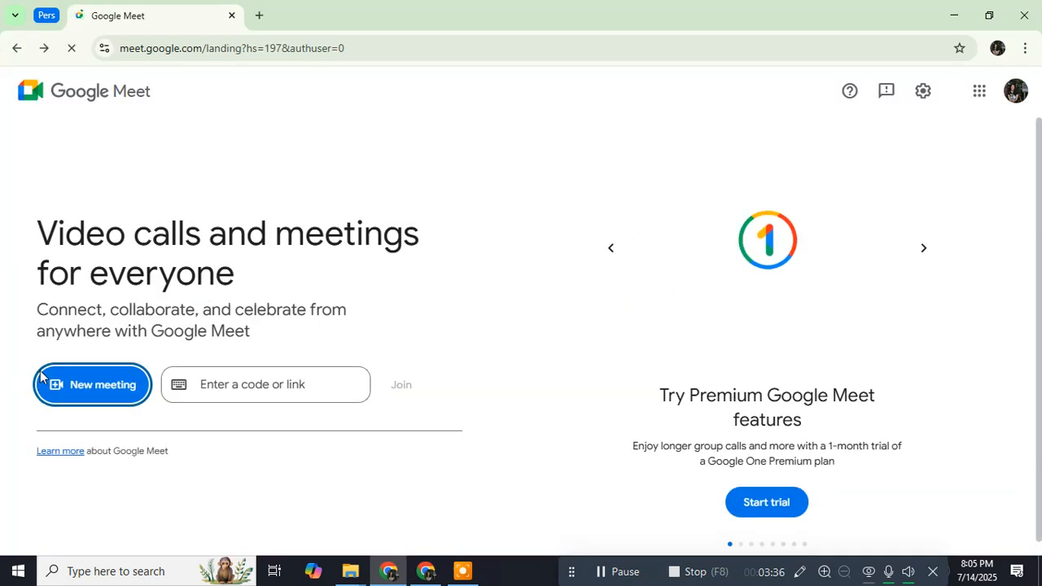
Step: Choose Schedule in Google Calendar from Meet's New meeting menu
left_click(86, 389)
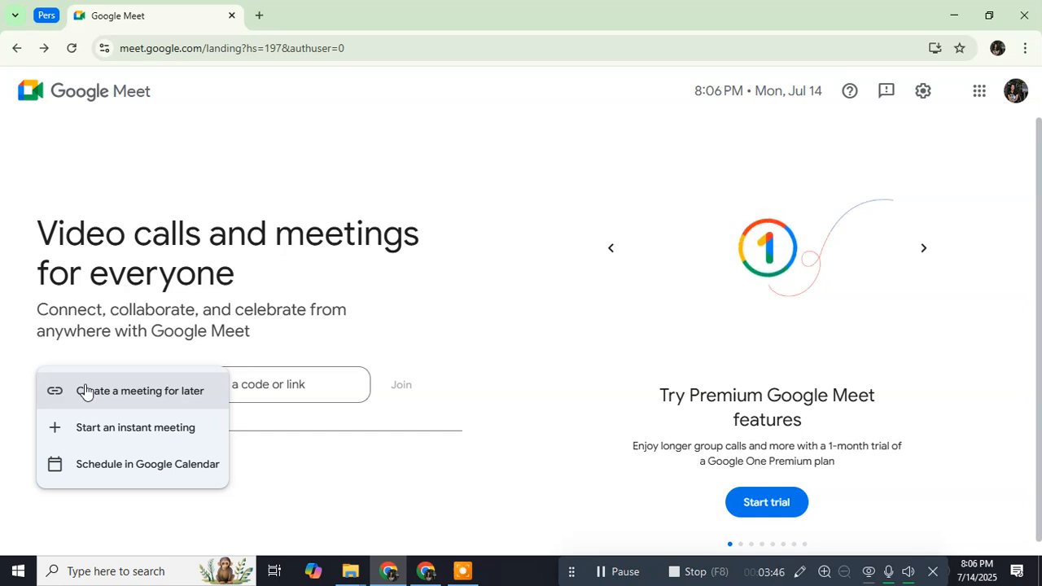
left_click(100, 466)
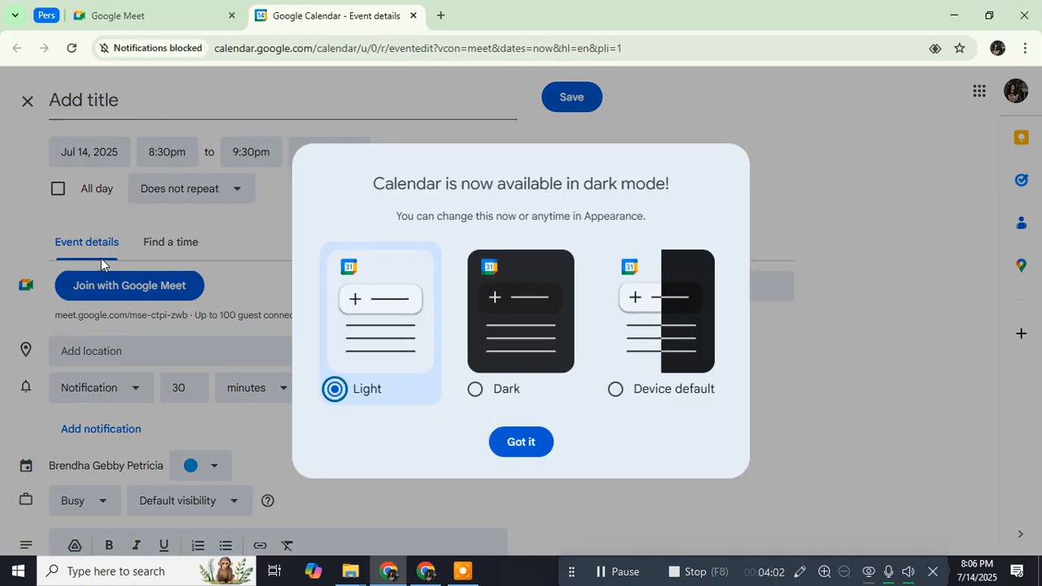
Step: Dismiss the dark-mode notice and title the event 'Meeting with' plus the contact's first name
left_click(516, 440)
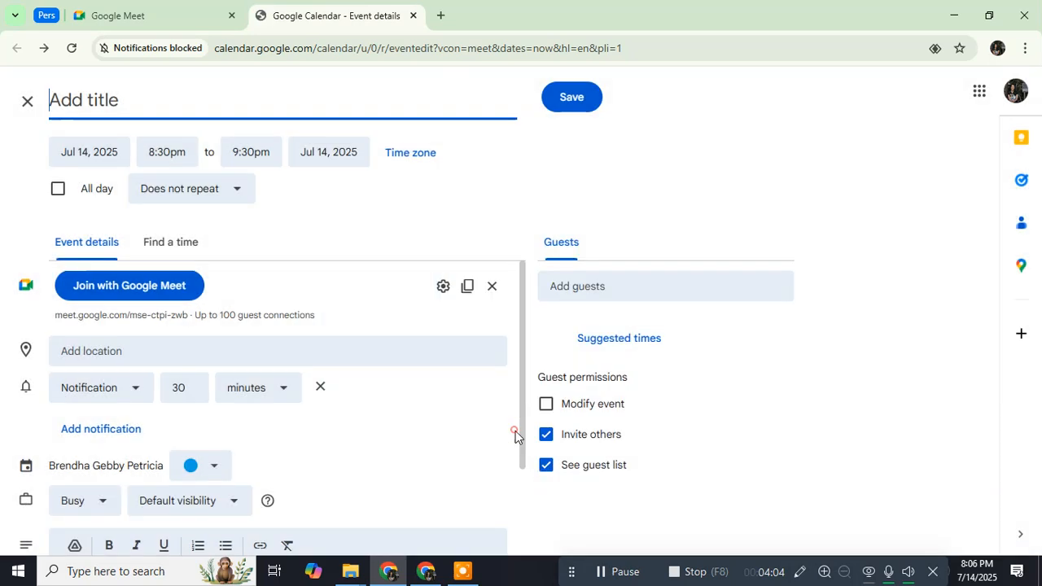
left_click(96, 99)
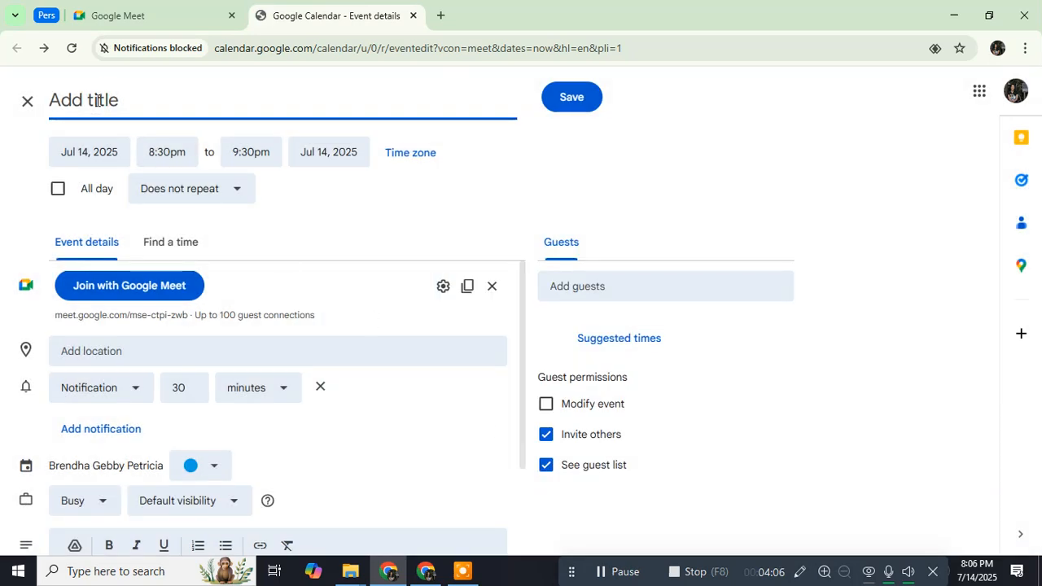
type("Meeti")
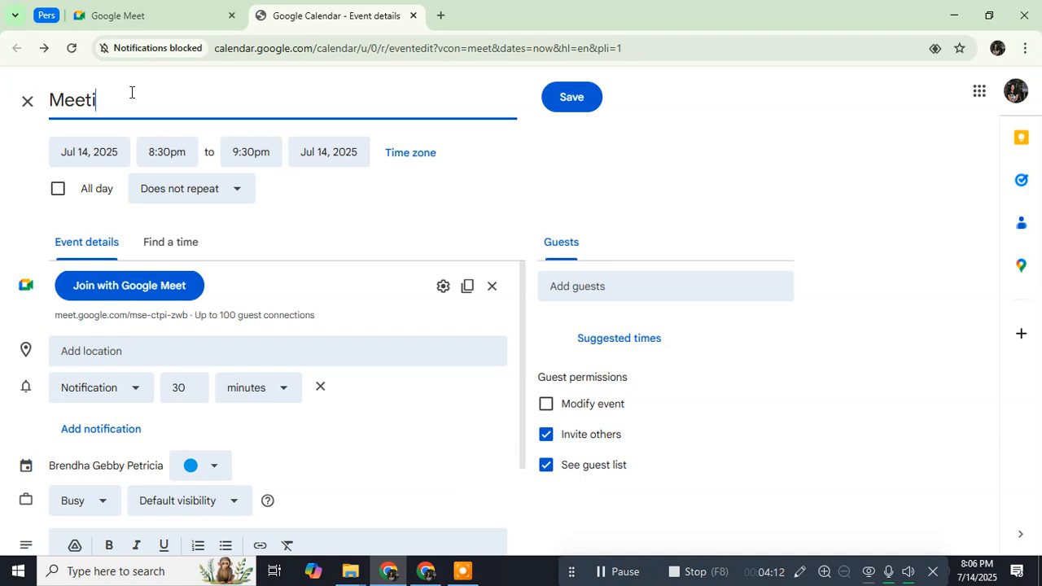
type("ng ti")
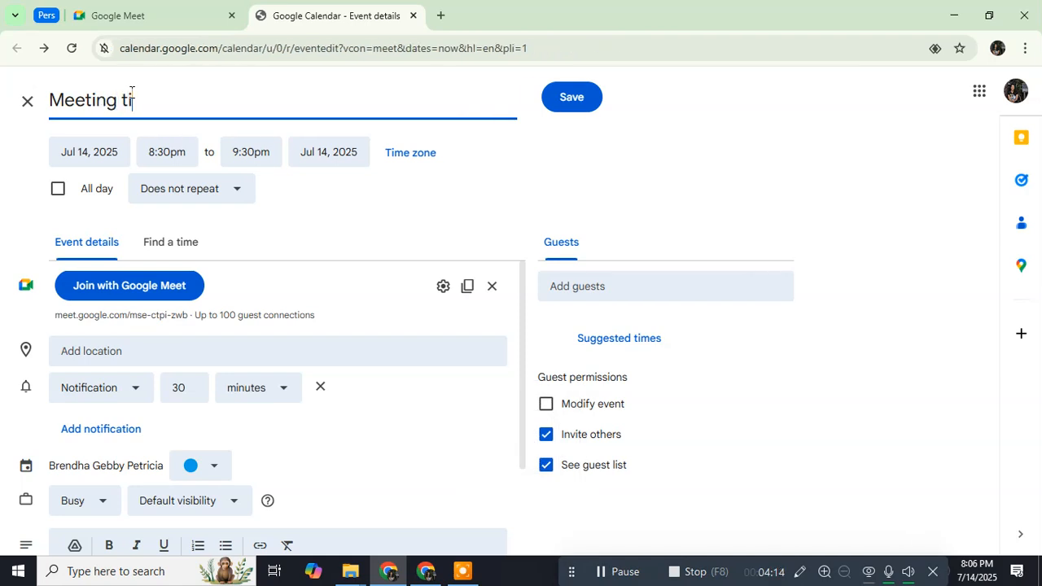
type("h")
key("BackSpace")
key("BackSpace")
key("BackSpace")
type("with Jonah")
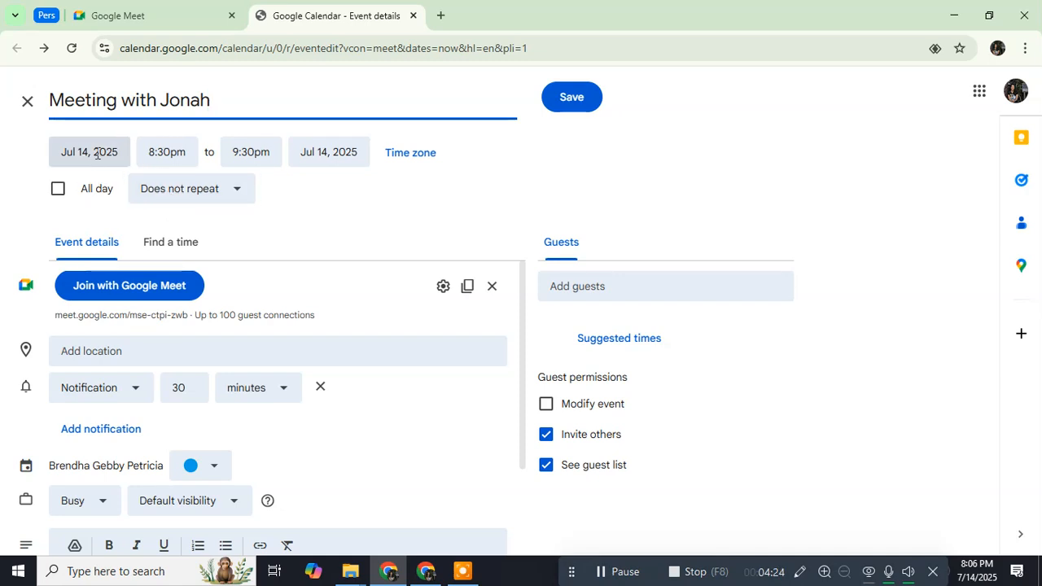
Step: Set the event start to Jul 16, 2025 at 8:00am
left_click(96, 153)
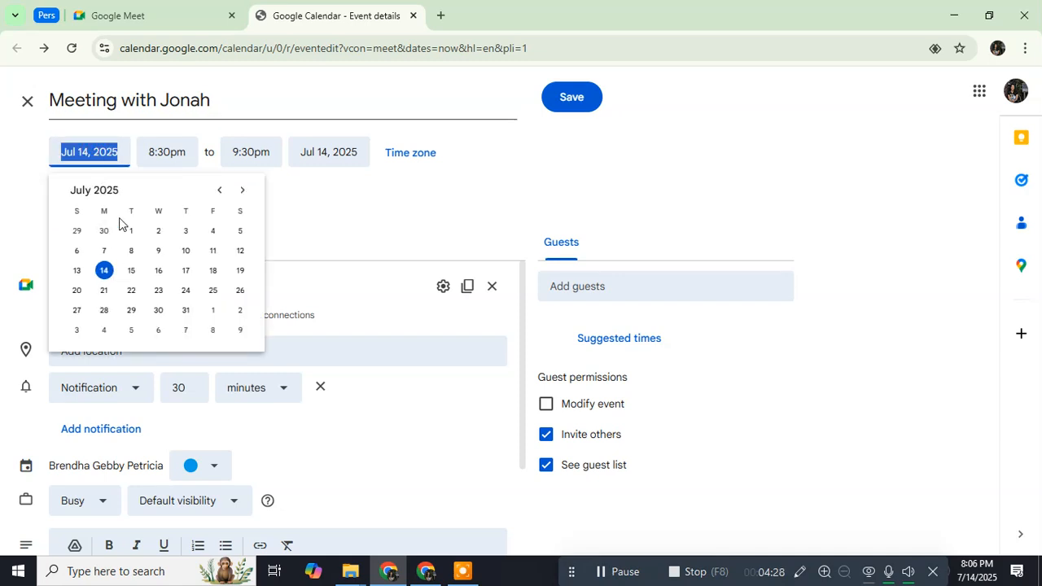
left_click(171, 148)
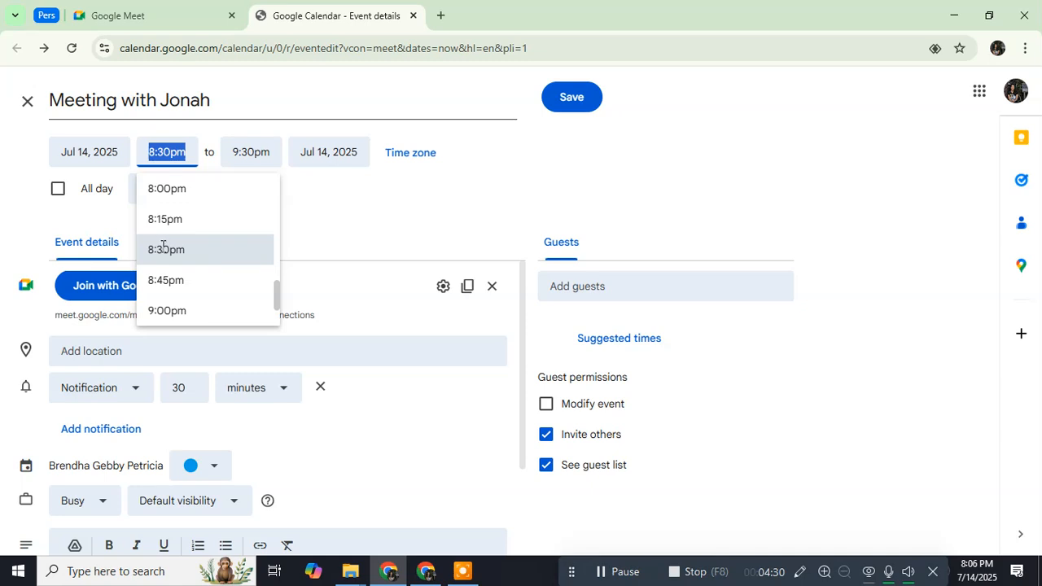
scroll(188, 269, "up", 1)
scroll(188, 264, "up", 5)
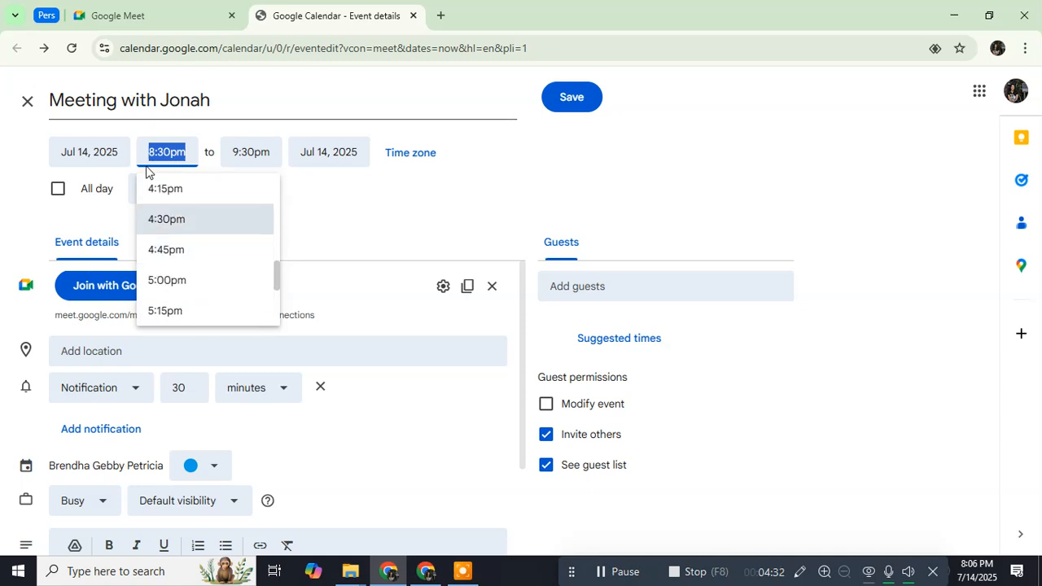
left_click(104, 155)
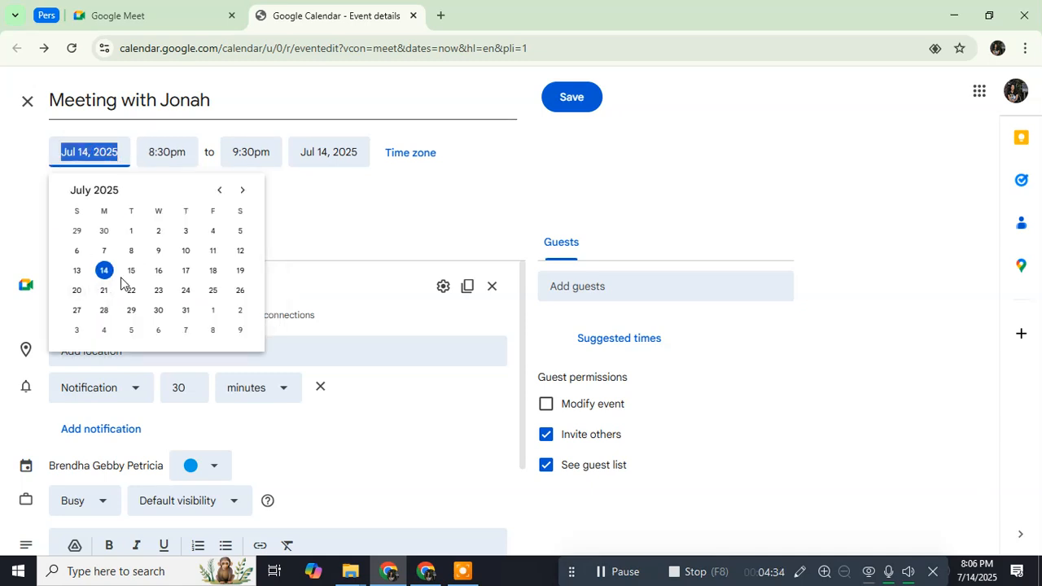
left_click(160, 272)
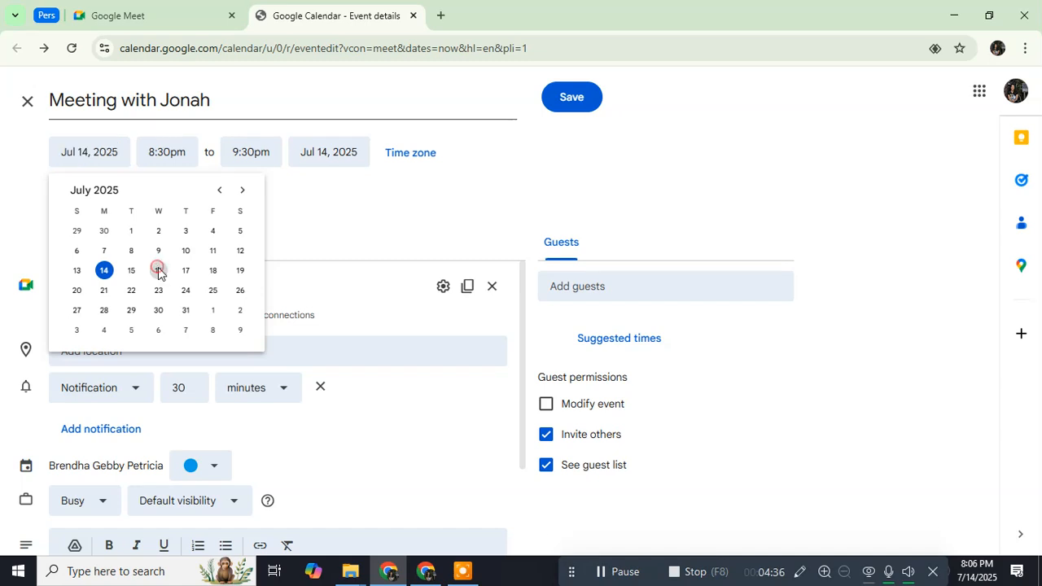
left_click(169, 151)
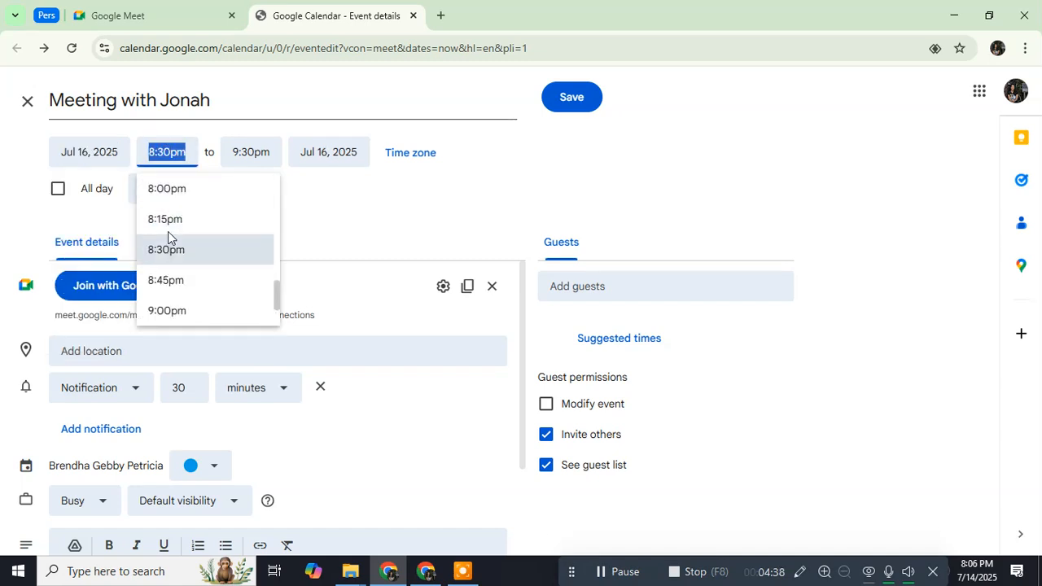
scroll(168, 228, "up", 10)
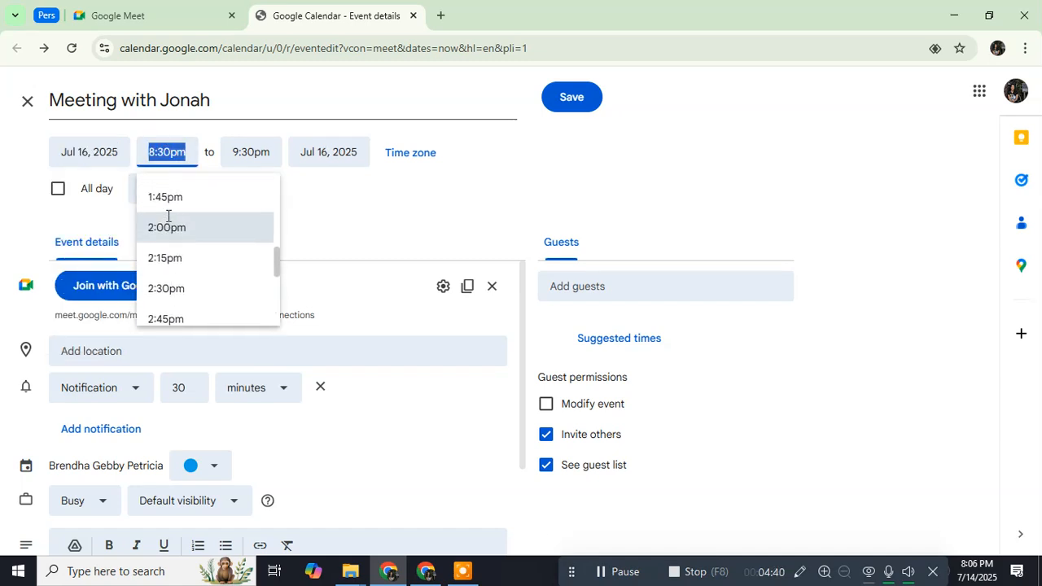
scroll(167, 218, "up", 10)
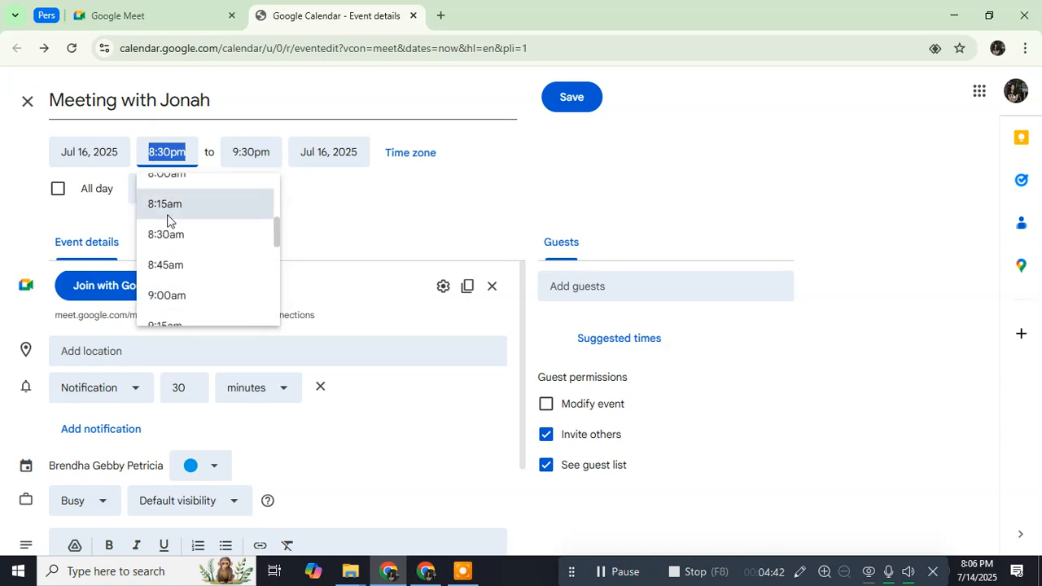
scroll(168, 218, "up", 1)
left_click(181, 259)
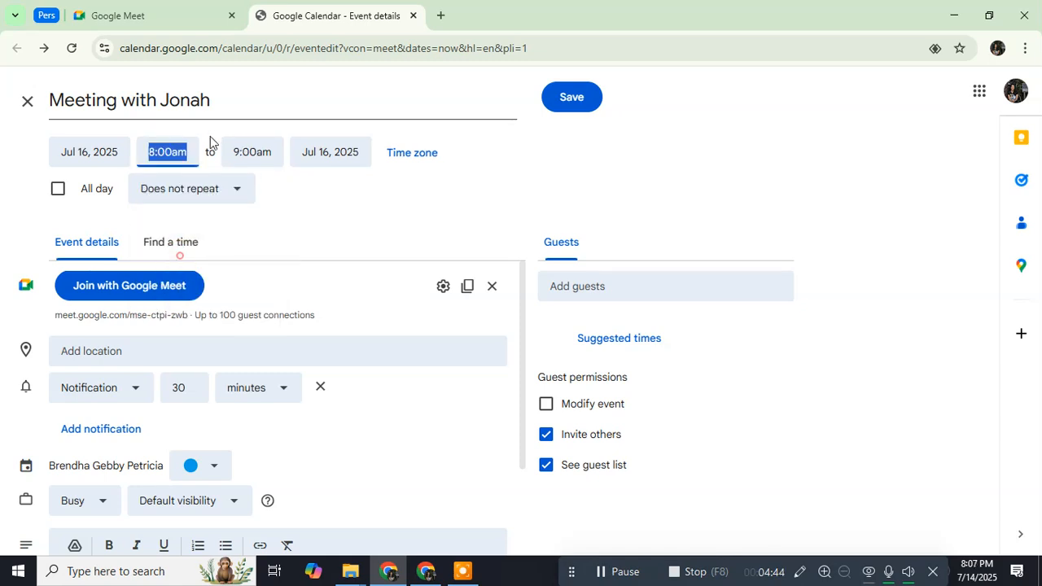
Step: Set the event end to 10:00am on Jul 20, 2025
left_click(254, 151)
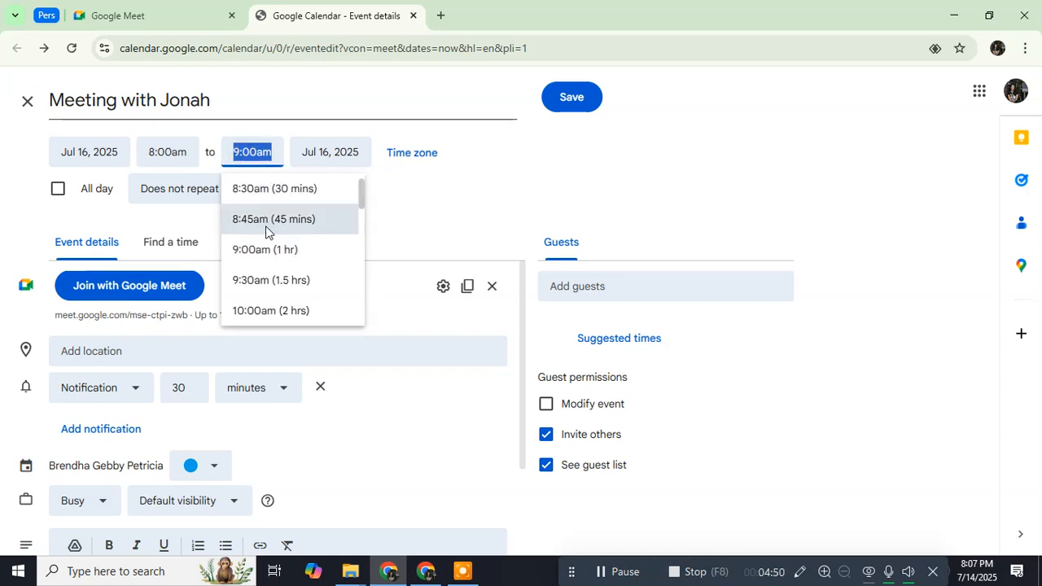
left_click(288, 311)
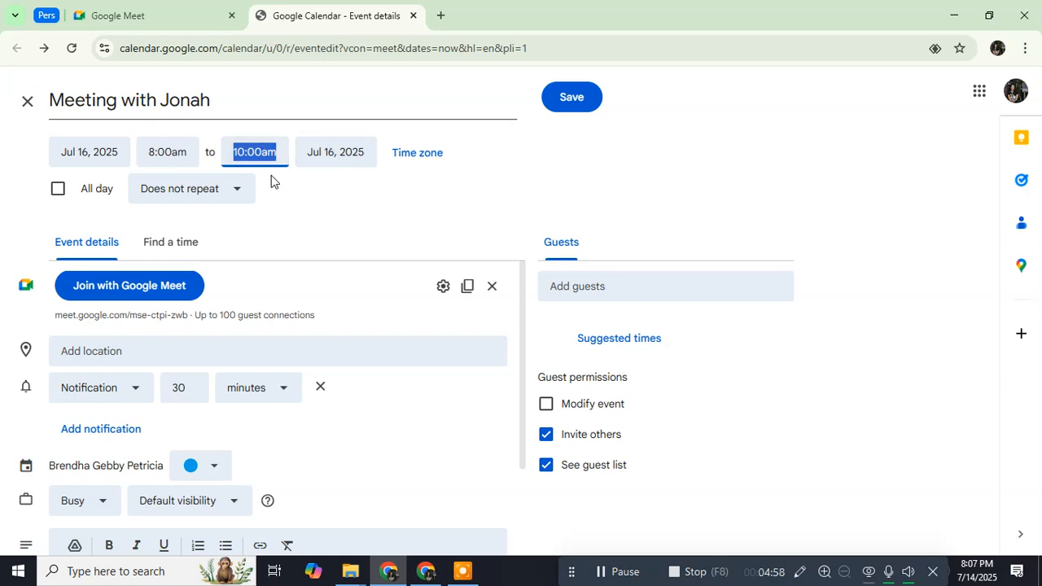
left_click(327, 155)
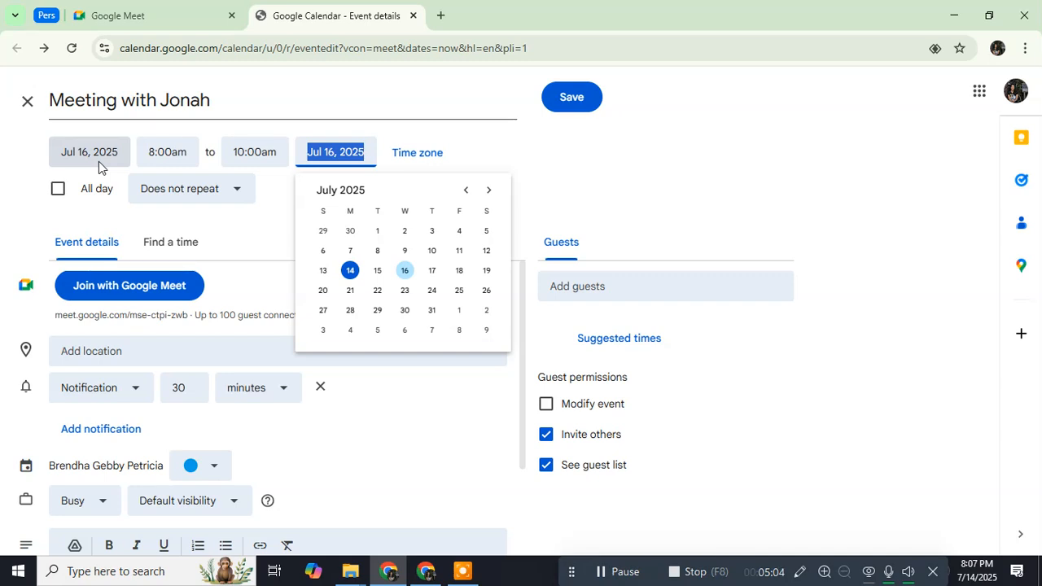
left_click_drag(166, 99, 203, 101)
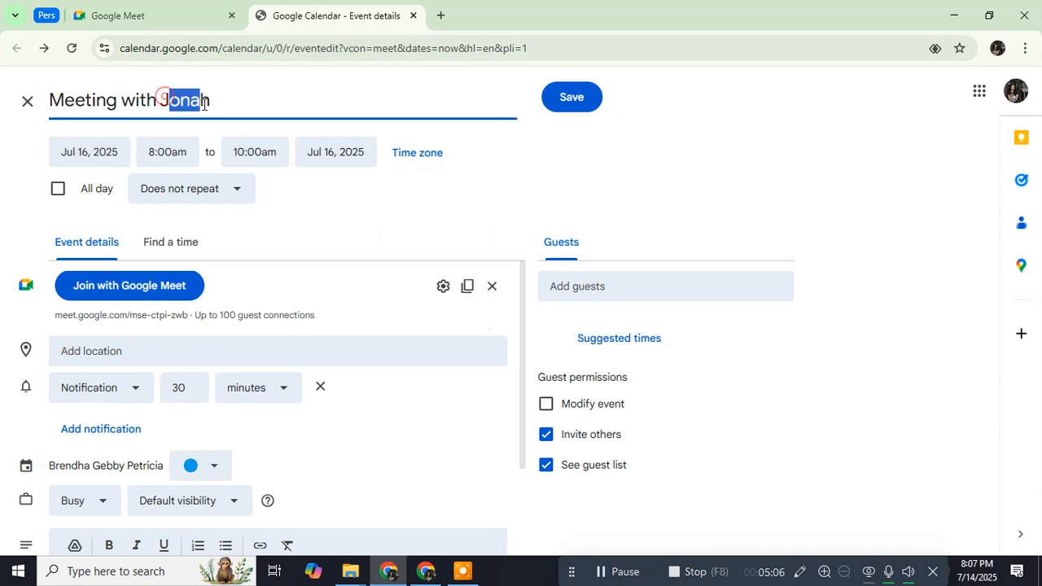
left_click(235, 103)
left_click(110, 159)
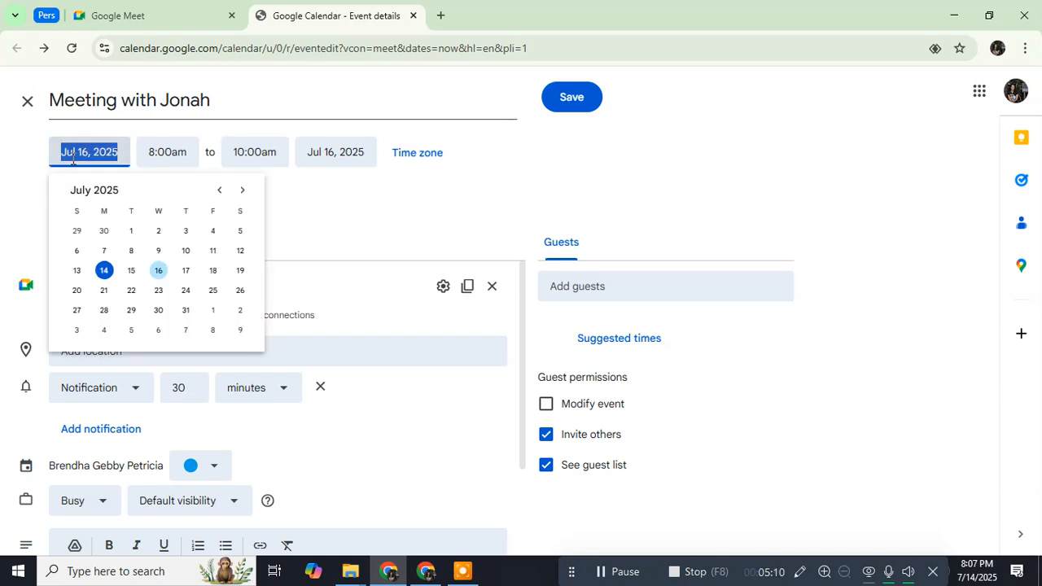
left_click(333, 152)
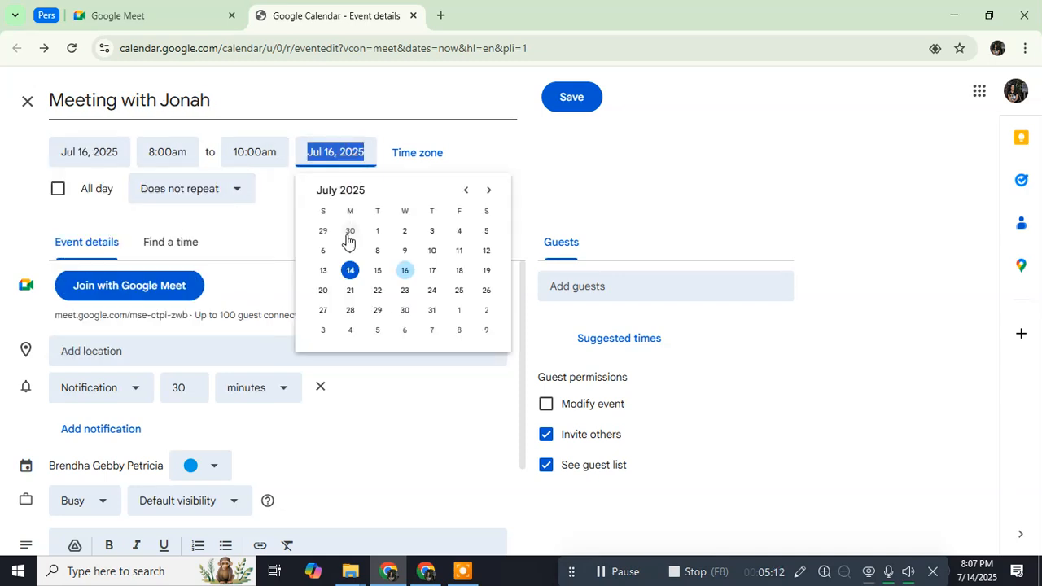
left_click(324, 291)
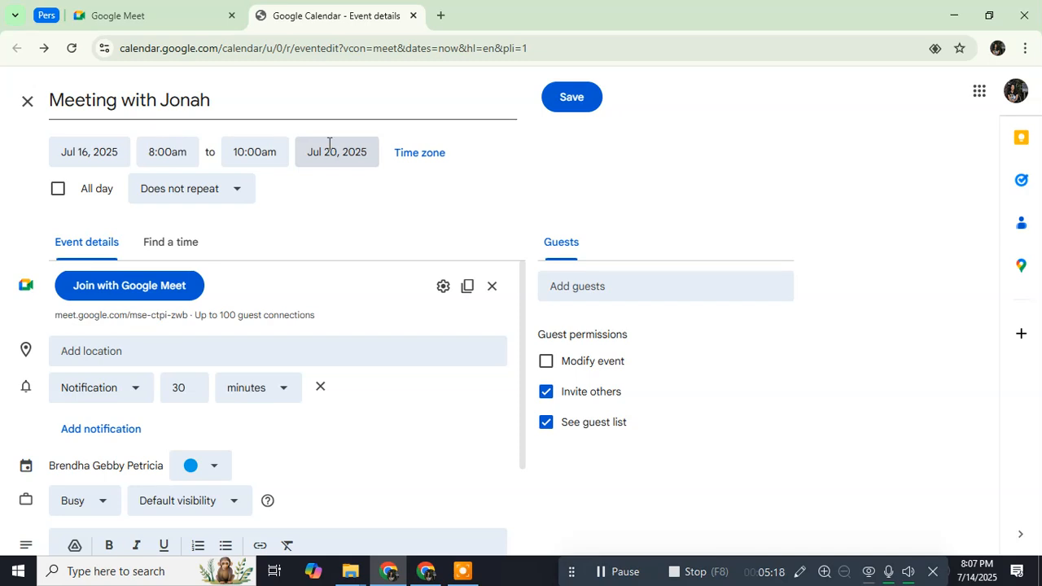
Step: Create a custom weekly recurrence on Wednesday, Thursday, Friday and Saturday
left_click(210, 189)
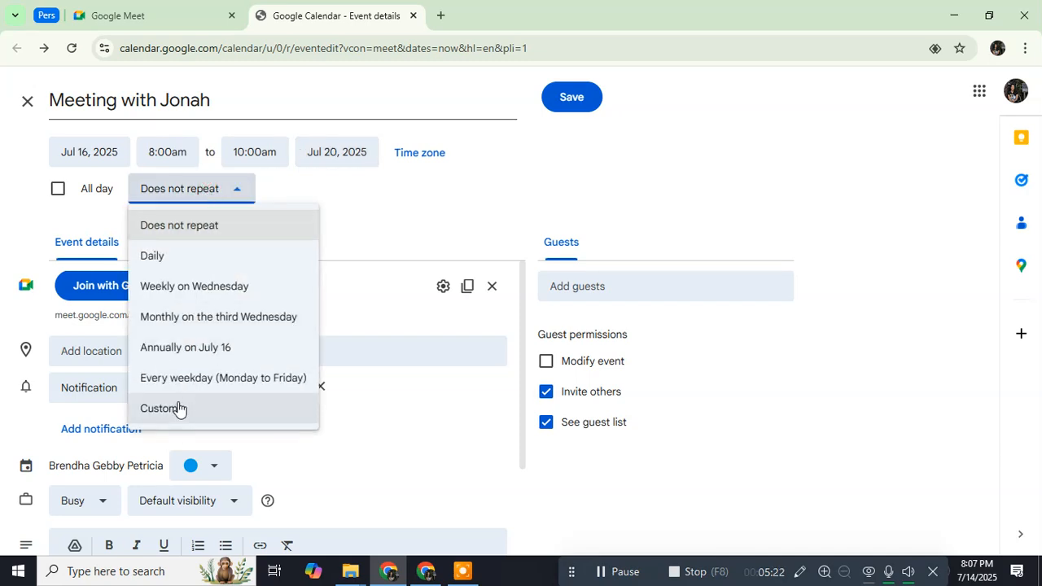
left_click(179, 409)
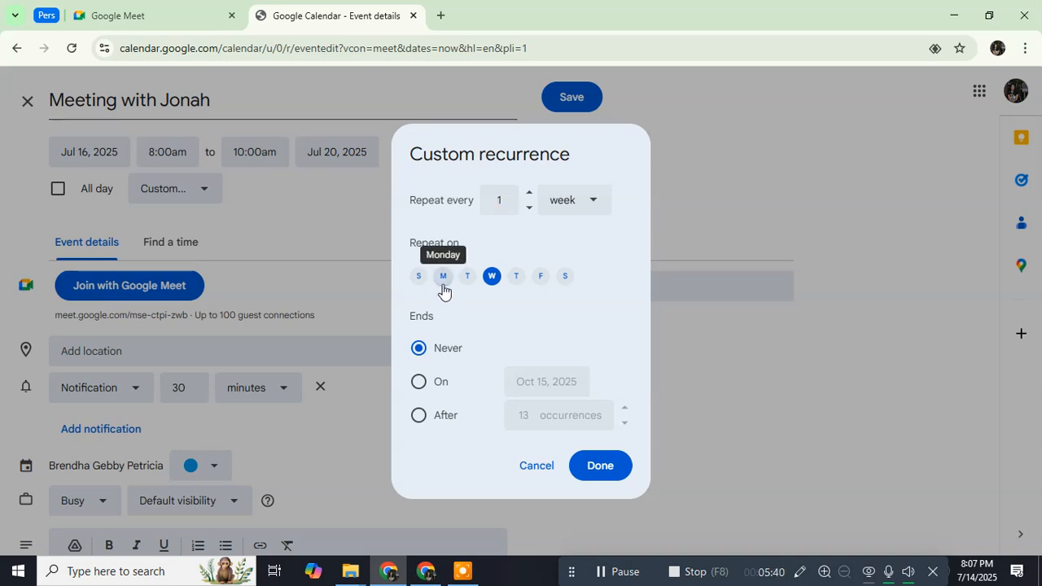
left_click(977, 571)
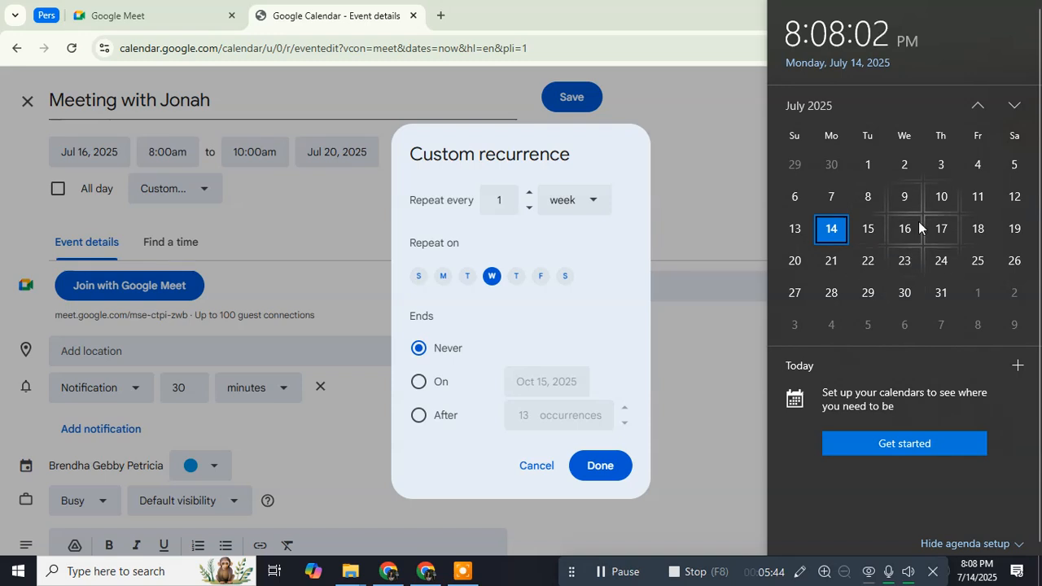
left_click(511, 309)
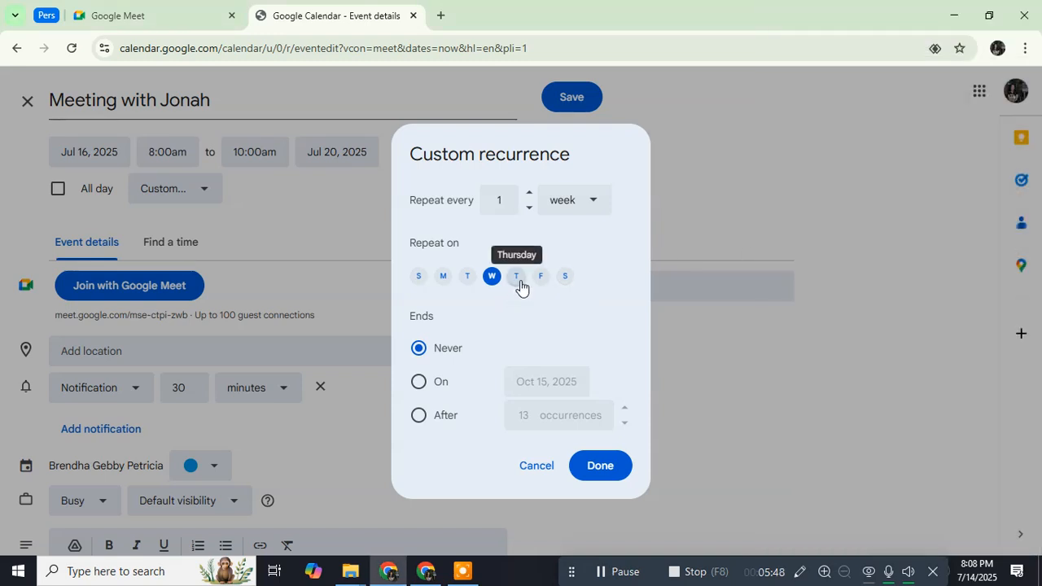
left_click(518, 279)
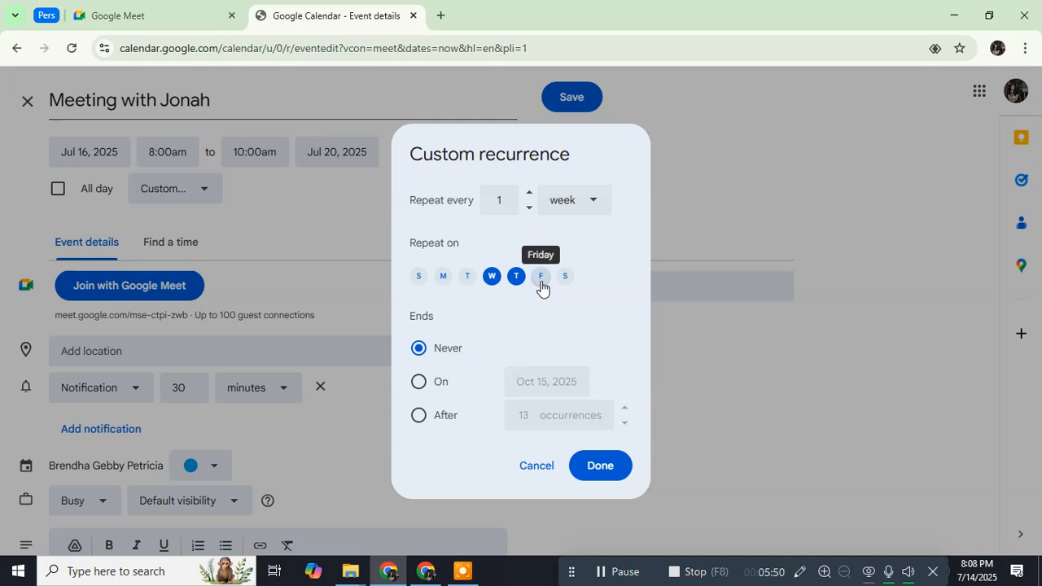
left_click(542, 277)
left_click(565, 277)
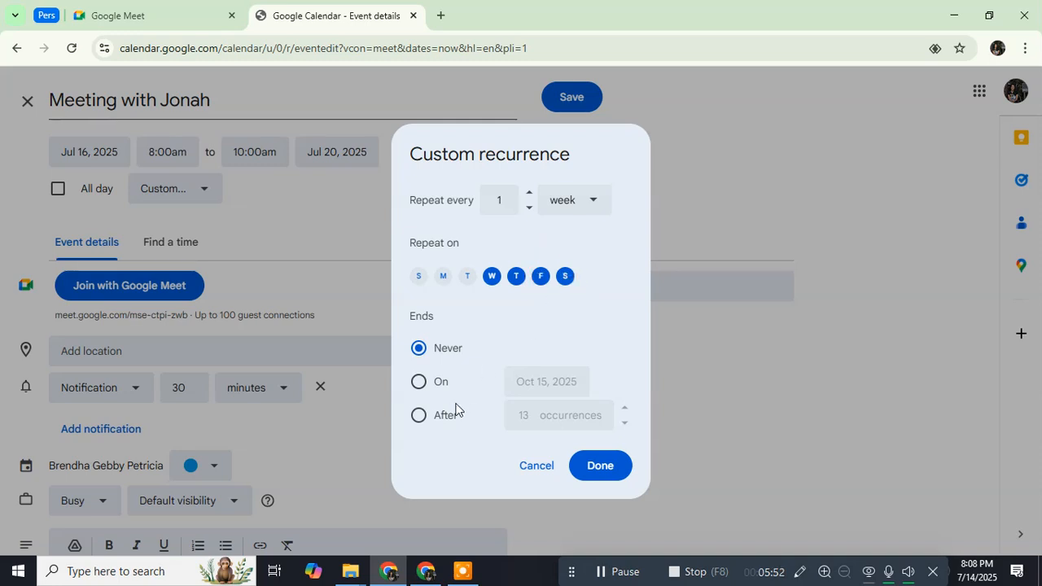
Step: End the recurrence on Oct 15, 2025 and apply the custom repeat
left_click(441, 382)
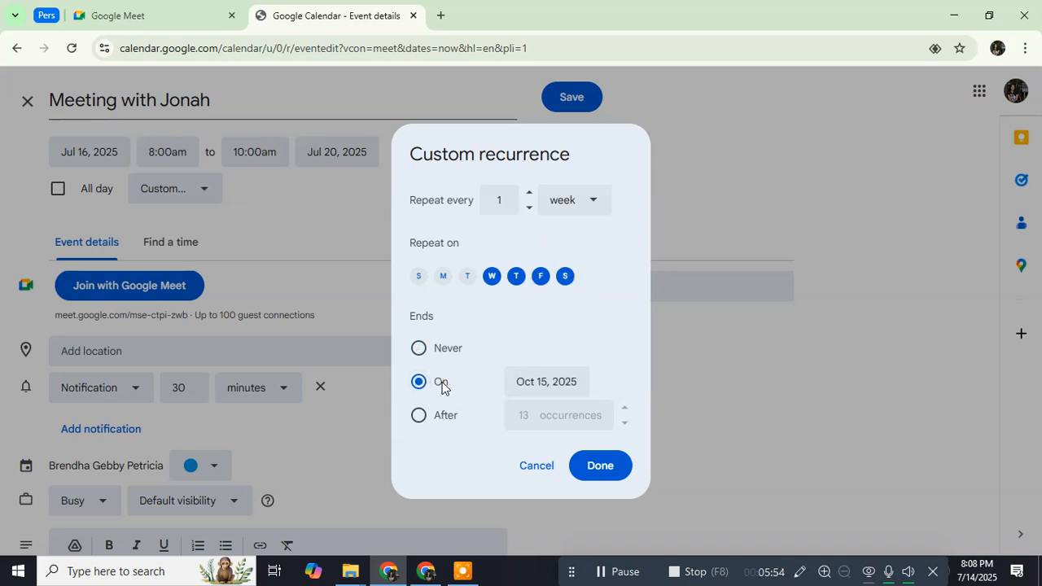
left_click(535, 382)
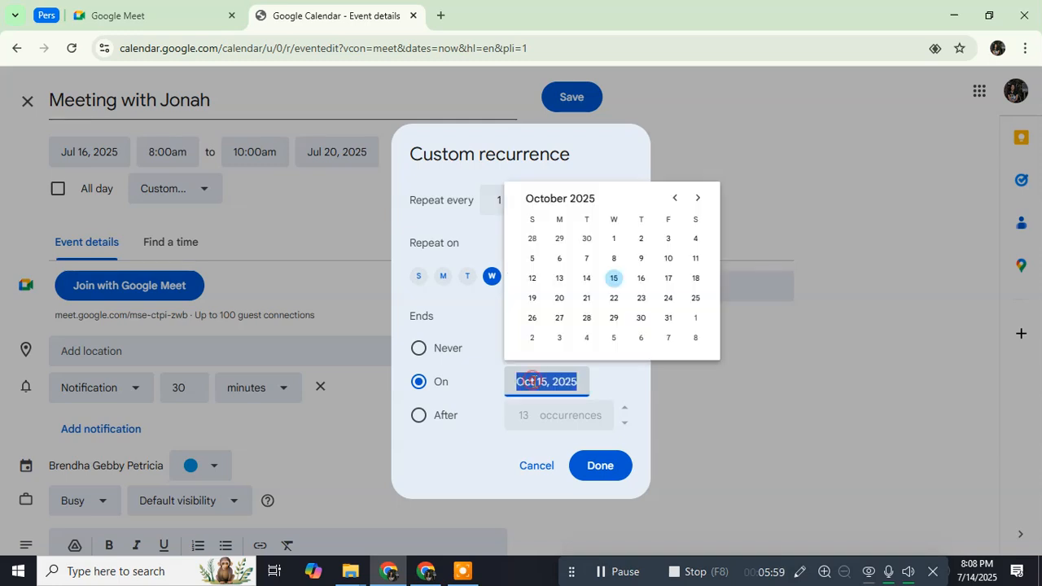
left_click(672, 199)
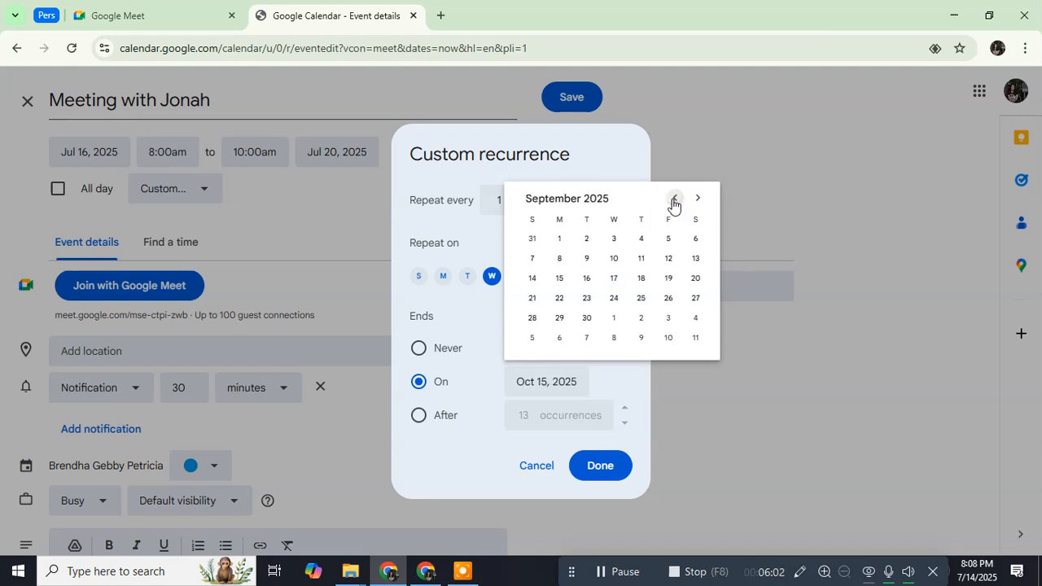
left_click(537, 381)
left_click(479, 321)
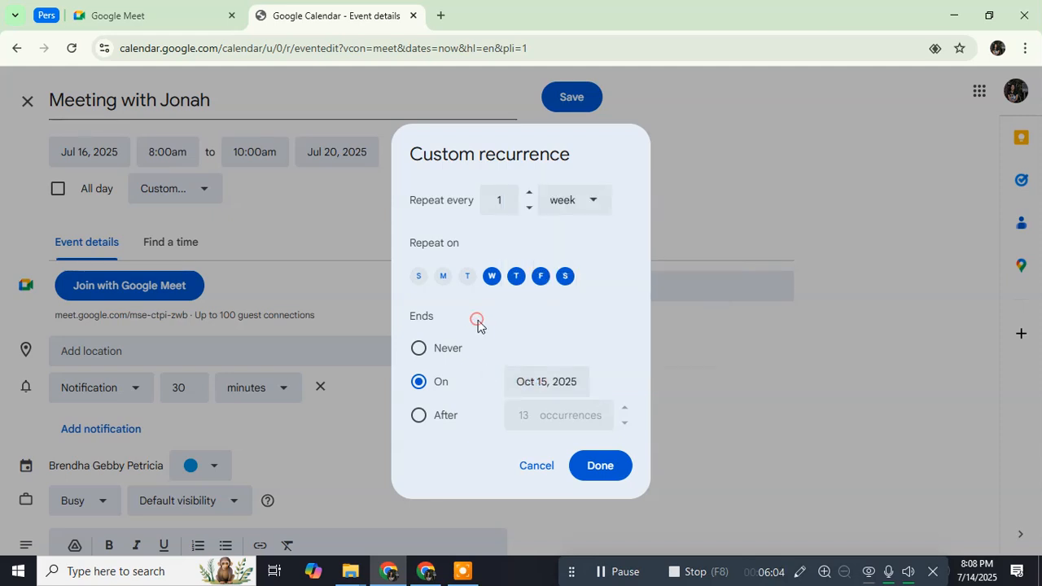
left_click(610, 472)
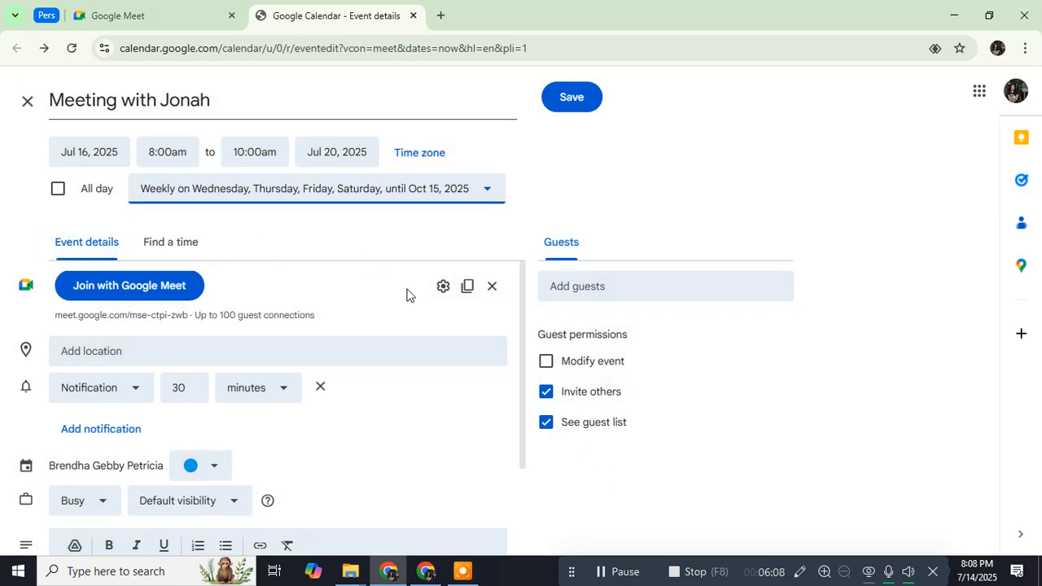
Step: In video call options, leave meeting access at Trusted and save the host controls
left_click(441, 288)
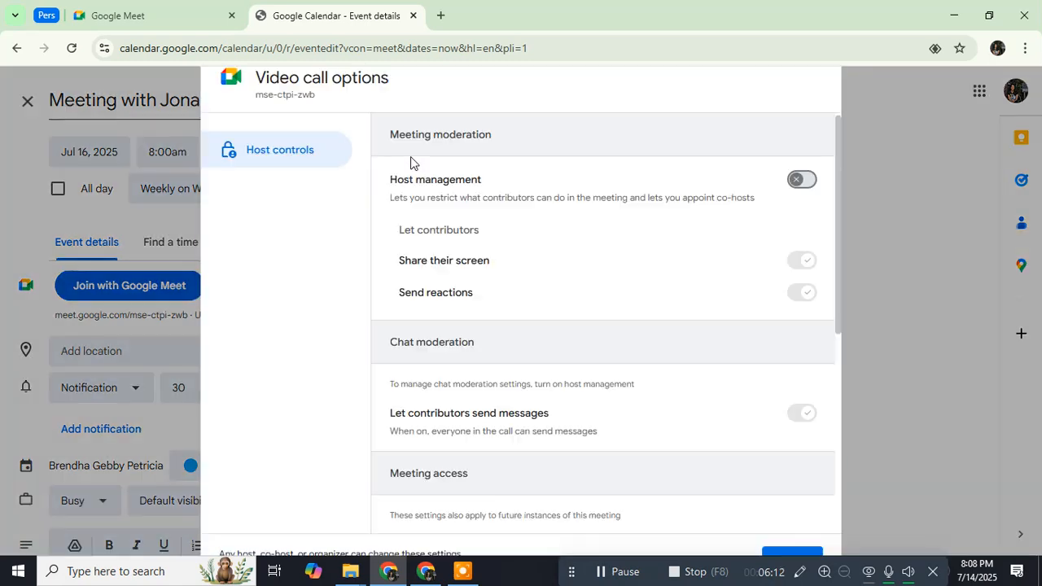
scroll(424, 231, "down", 4)
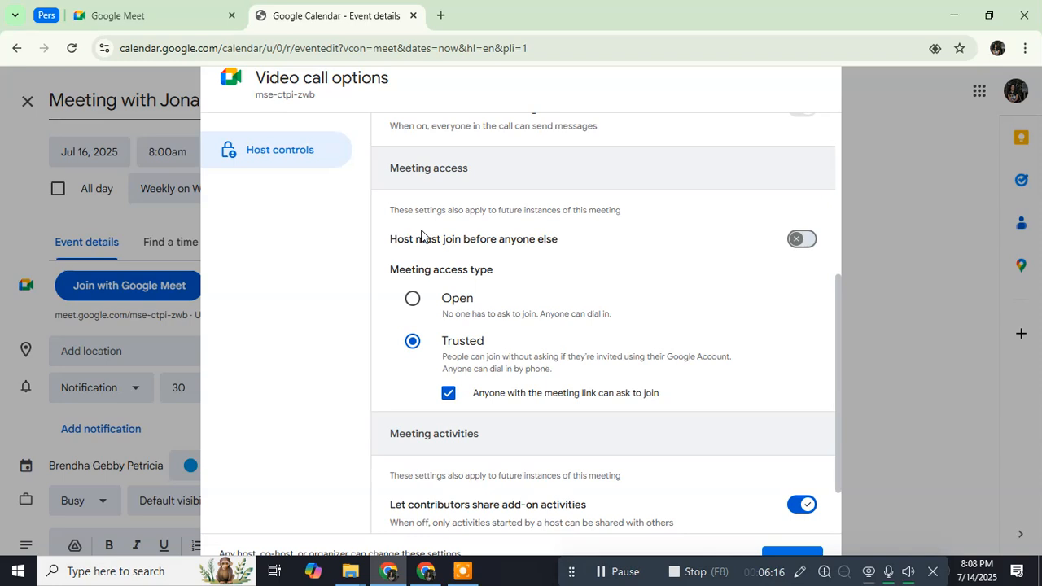
left_click(414, 302)
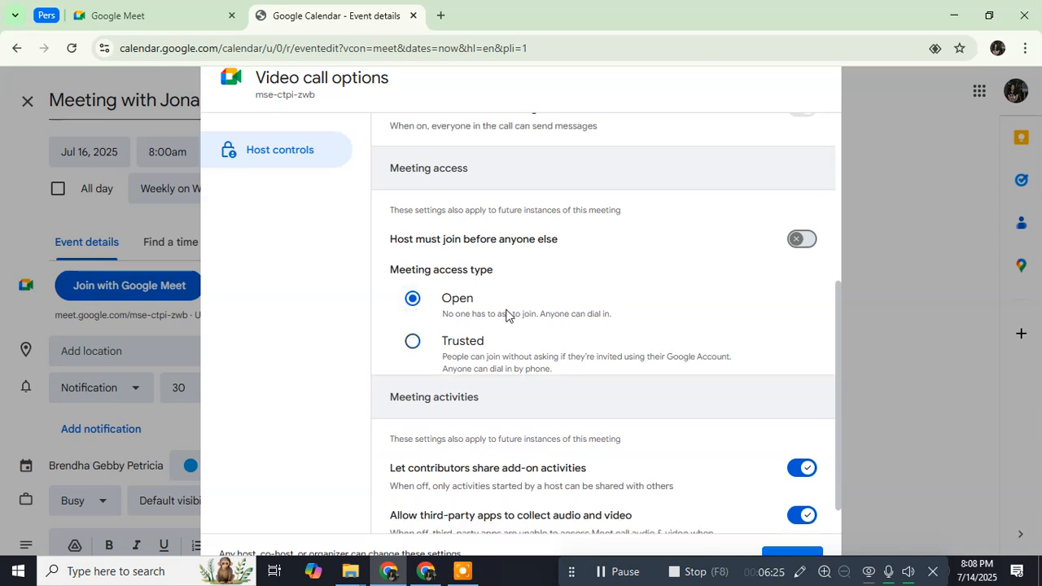
left_click(413, 340)
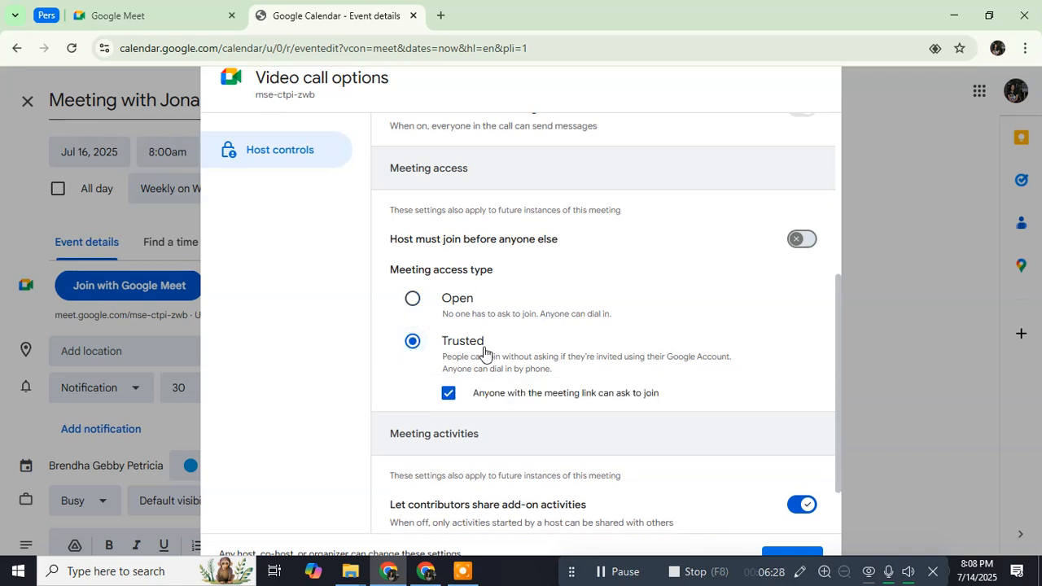
scroll(505, 337, "down", 1)
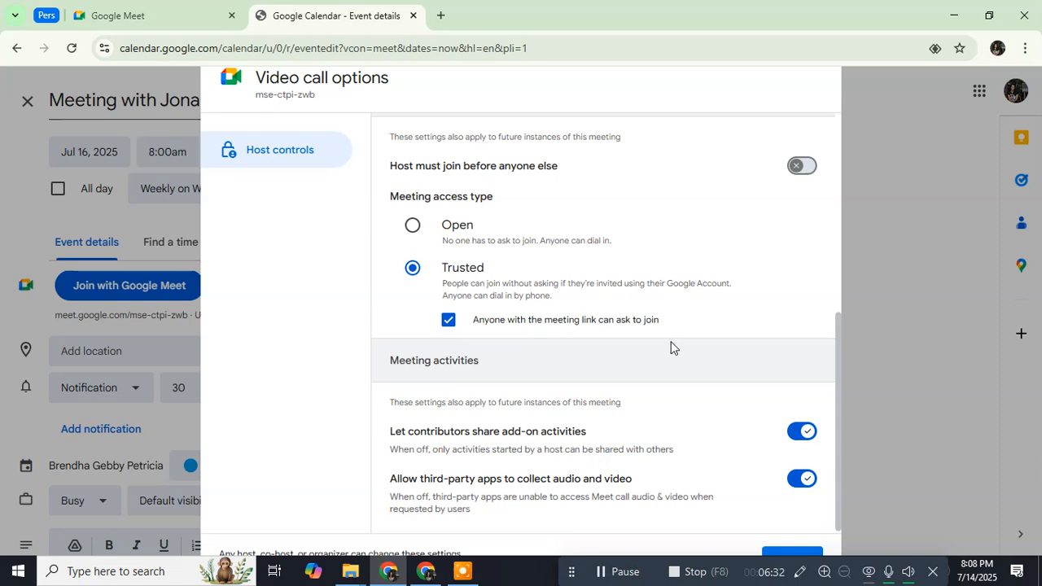
scroll(652, 225, "up", 5)
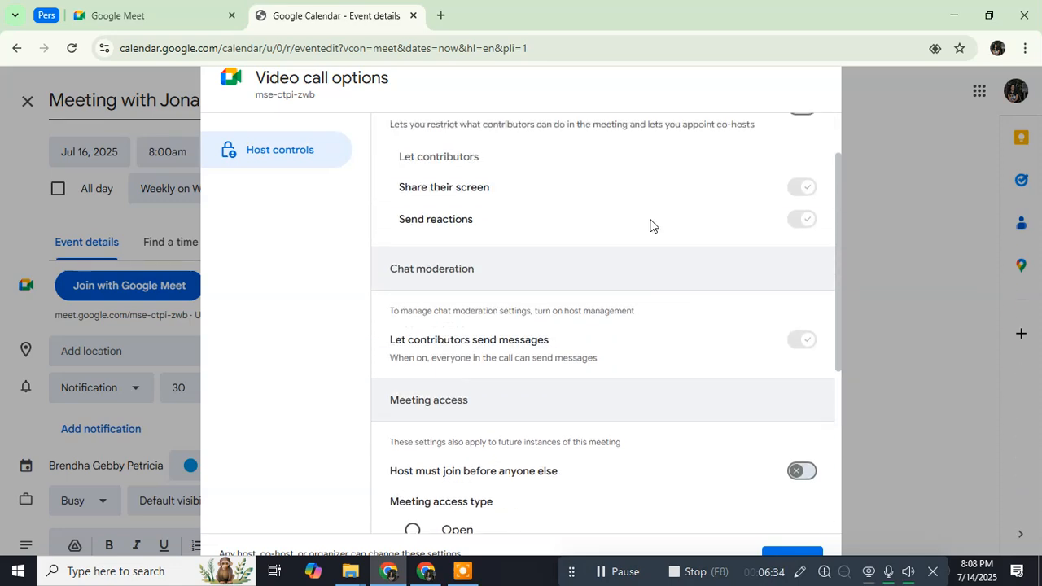
scroll(650, 226, "down", 5)
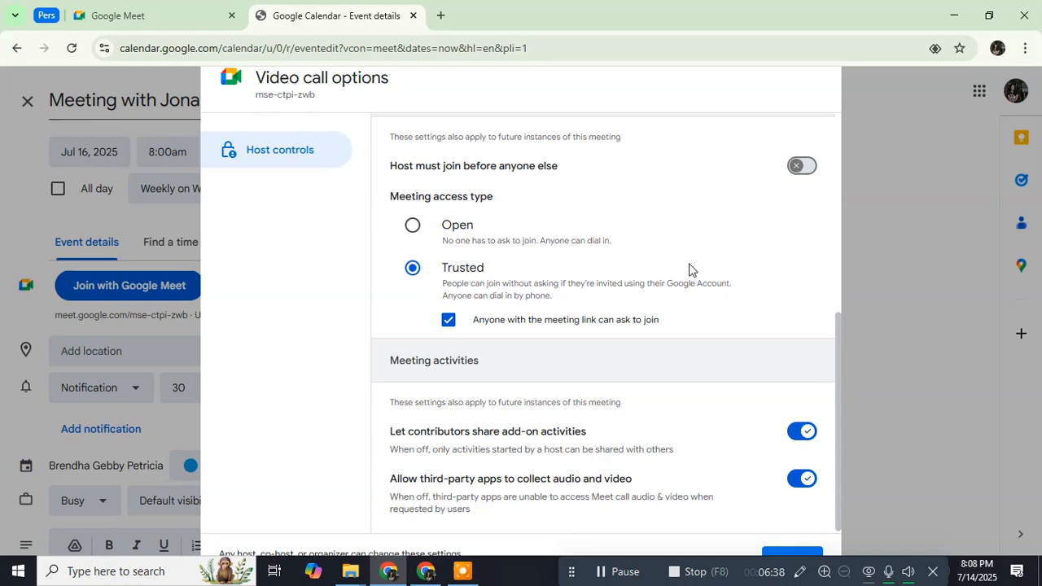
key("ctrl+minus")
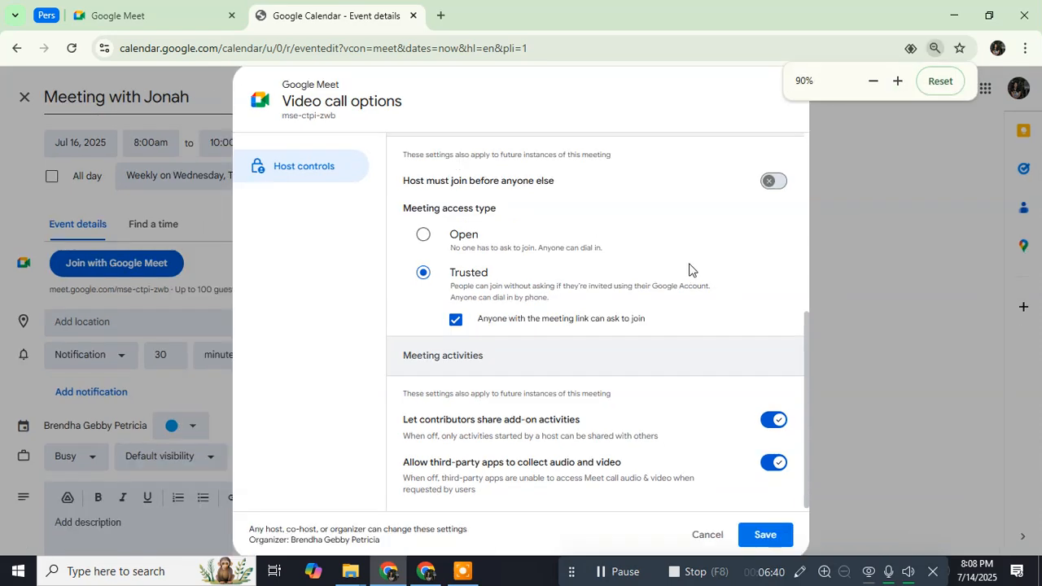
left_click(750, 534)
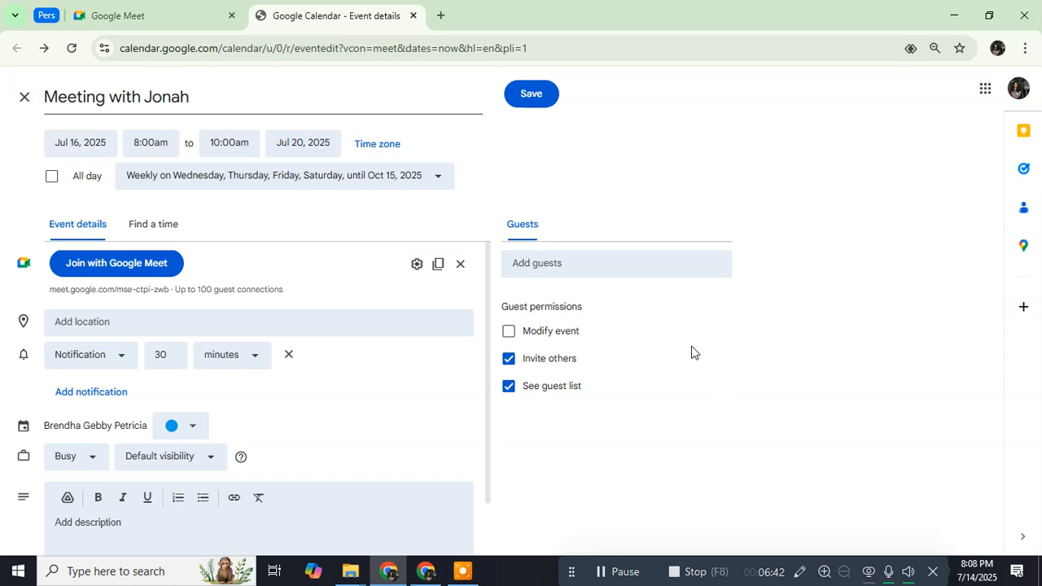
Step: Enter the guest's Gmail address in Add guests and pick the matching suggestion
left_click(584, 263)
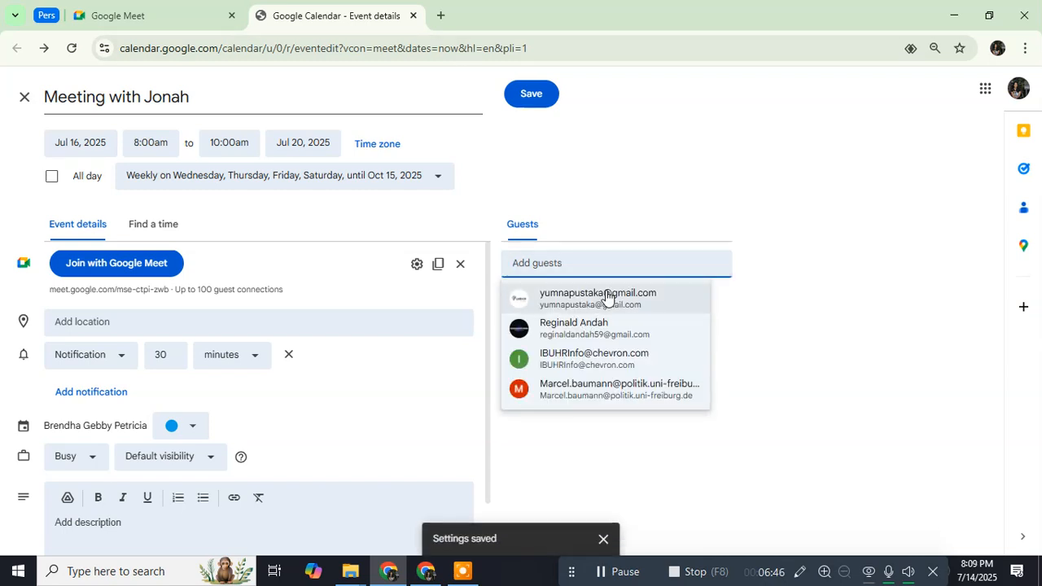
left_click(590, 213)
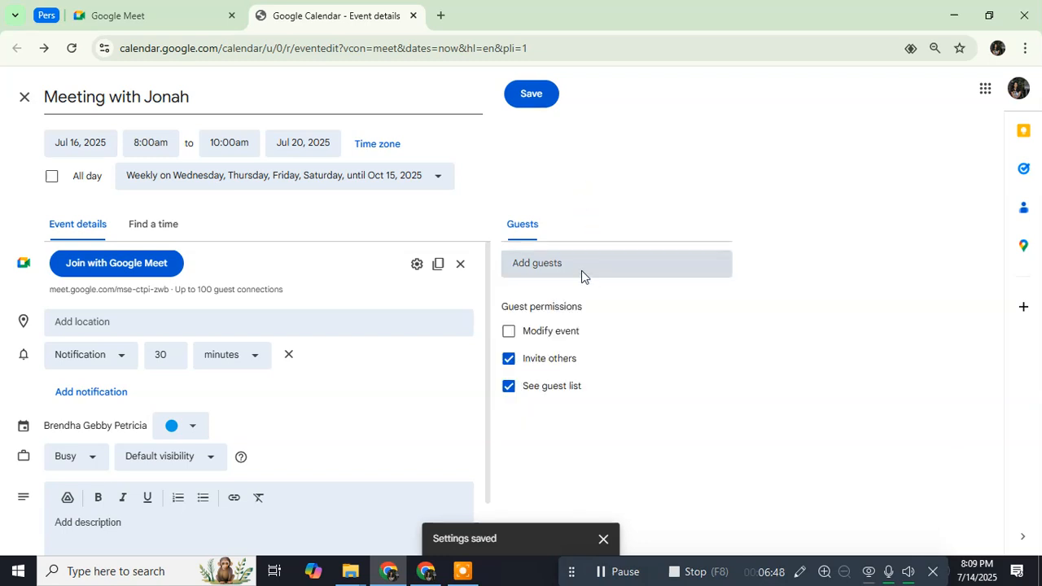
left_click(580, 261)
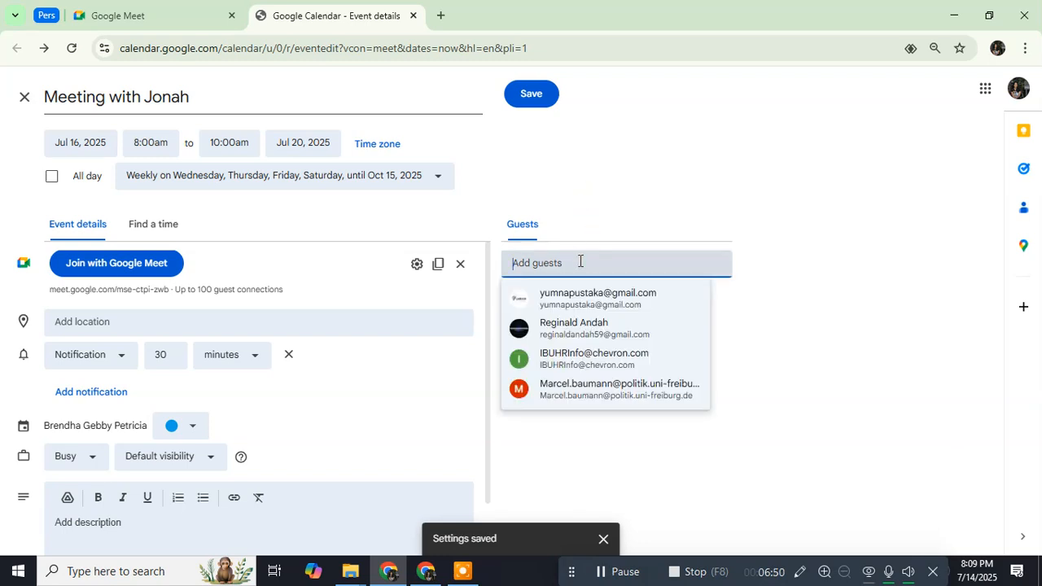
type("@")
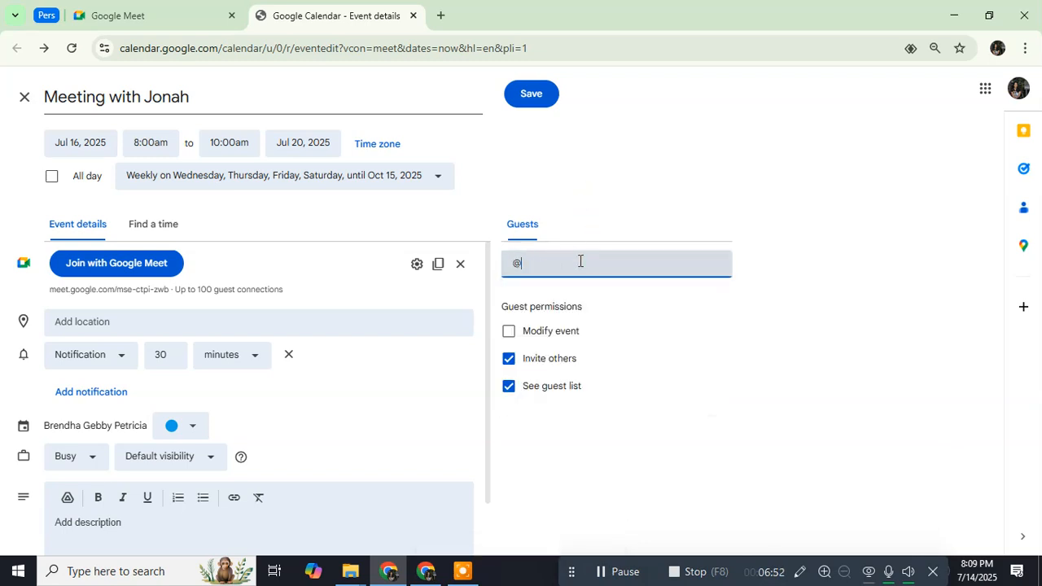
key("BackSpace")
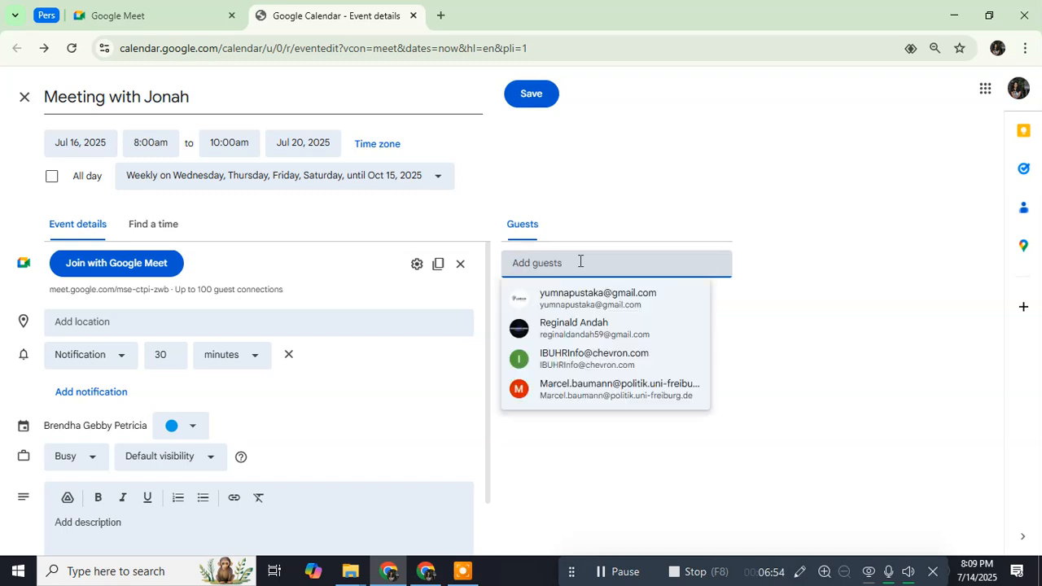
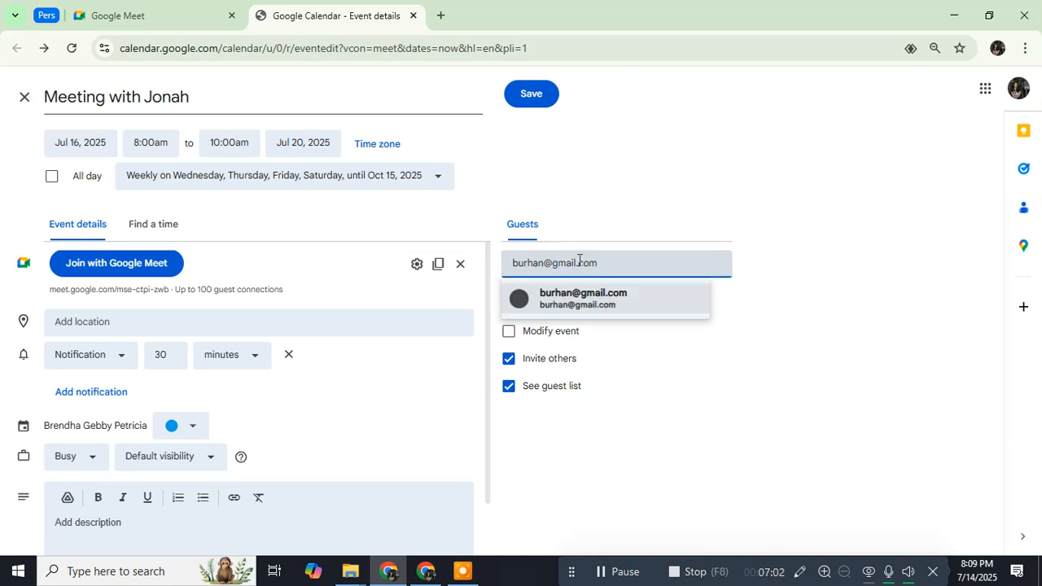
left_click(593, 297)
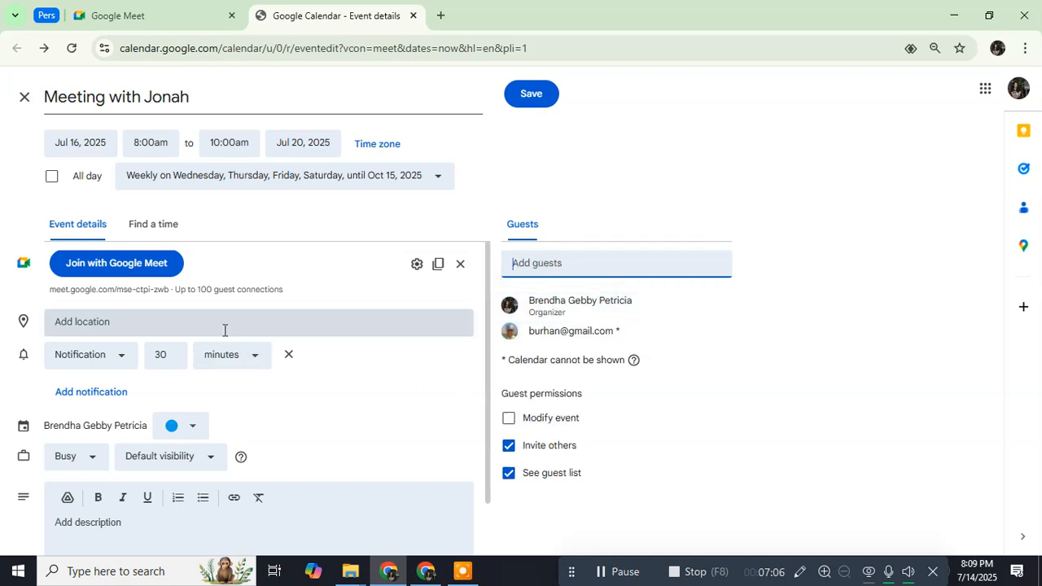
scroll(211, 329, "down", 1)
scroll(104, 289, "up", 1)
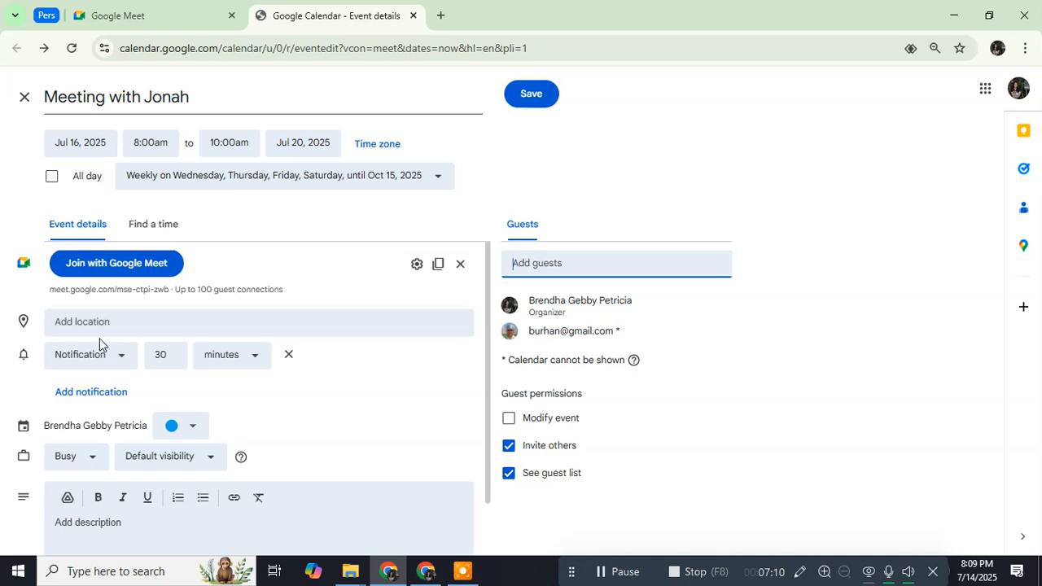
scroll(99, 342, "down", 1)
left_click(105, 452)
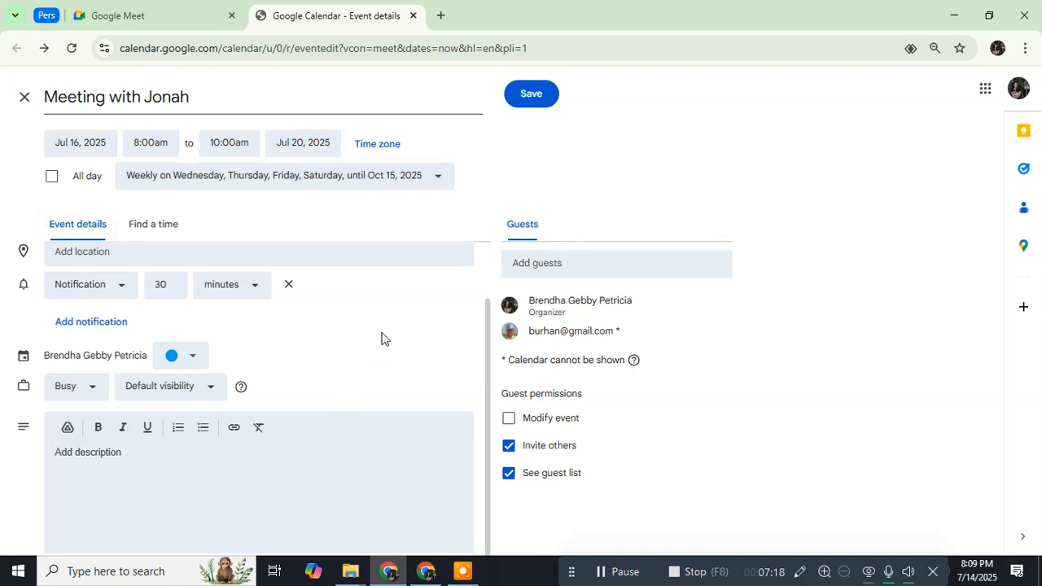
left_click(521, 99)
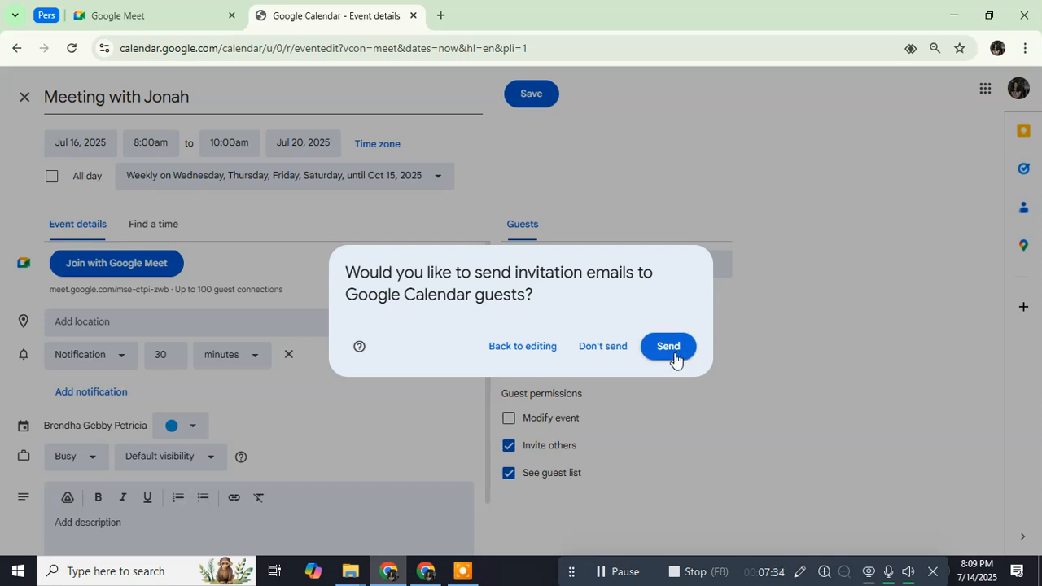
left_click(675, 196)
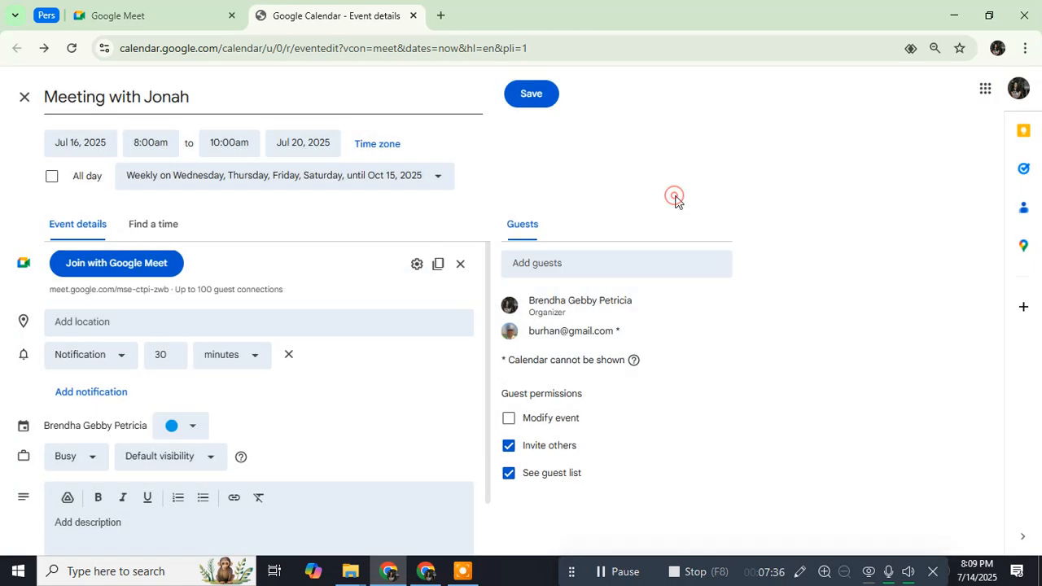
left_click(537, 93)
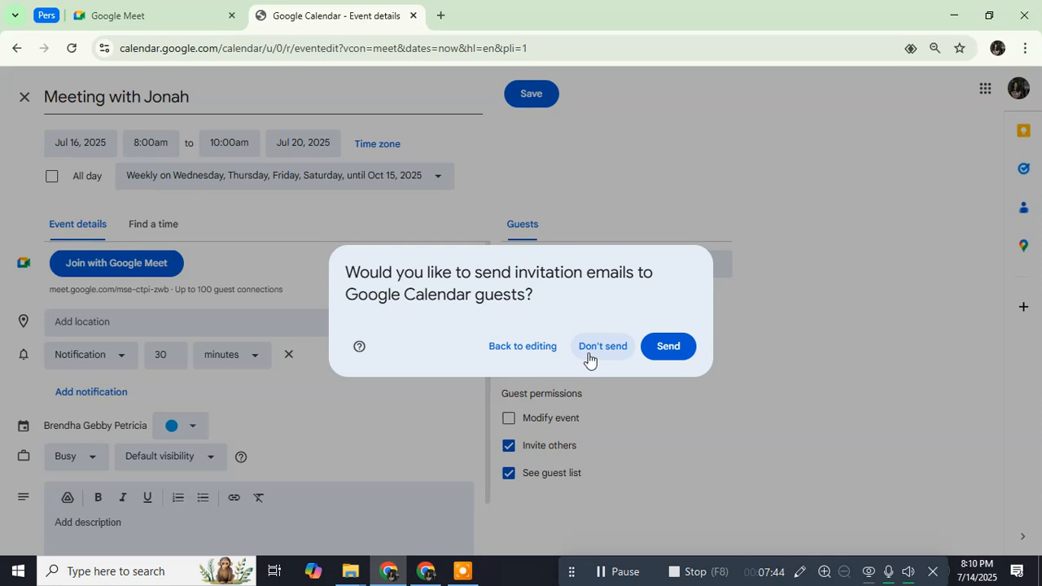
left_click(601, 153)
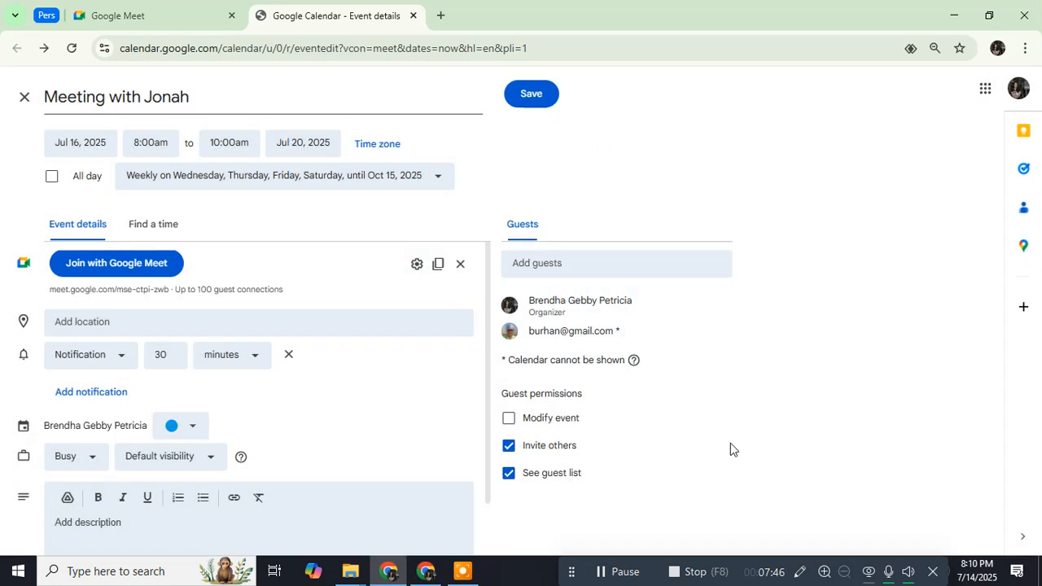